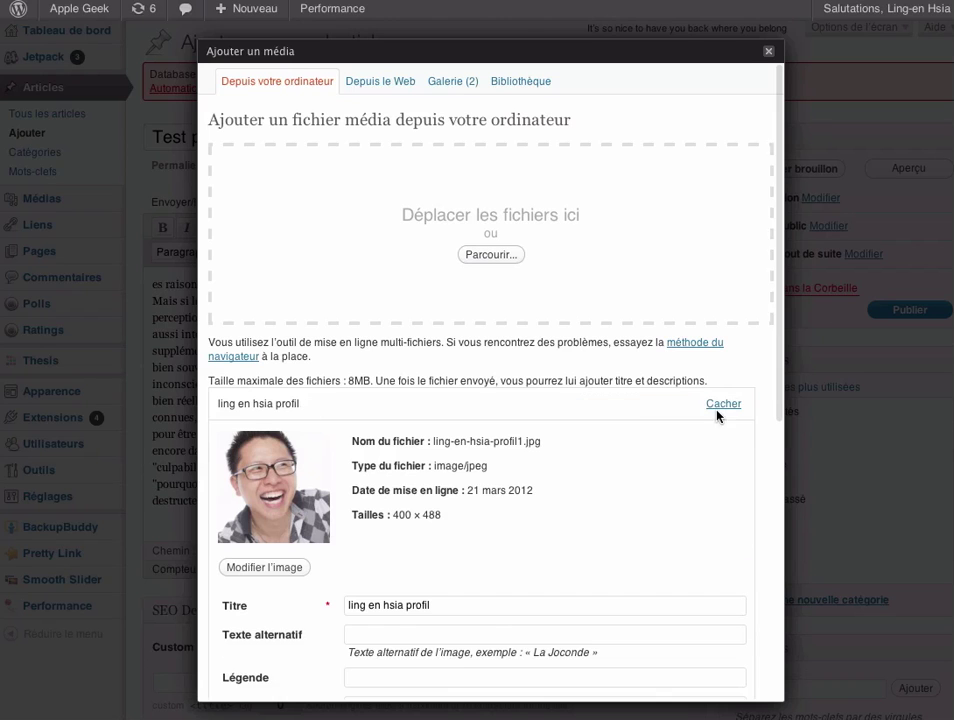
Fill in the uploaded portrait's alternative text with the person's first name plus "photo" and set its caption to "Ici est la légende".
scroll(492, 447, "down", 4)
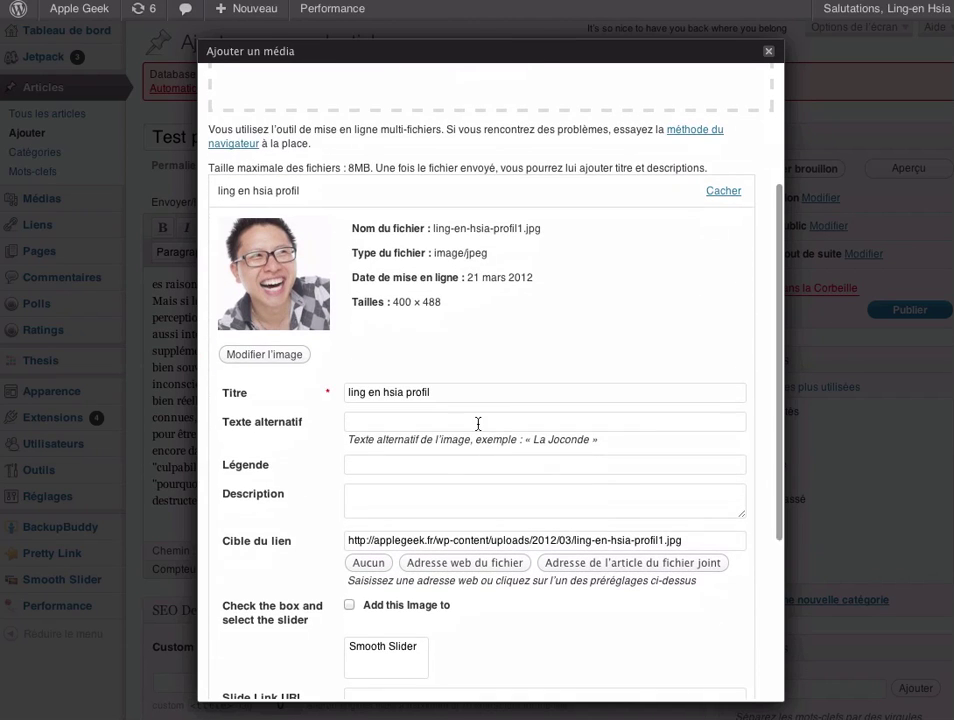
left_click(476, 422)
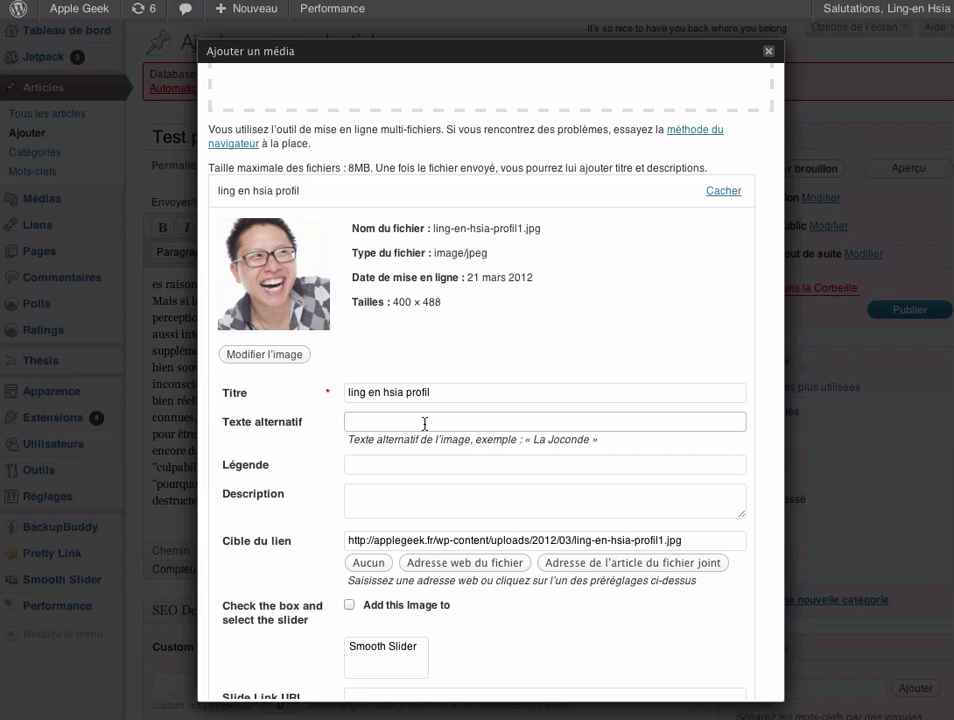
type("Ling-en photo")
left_click(402, 466)
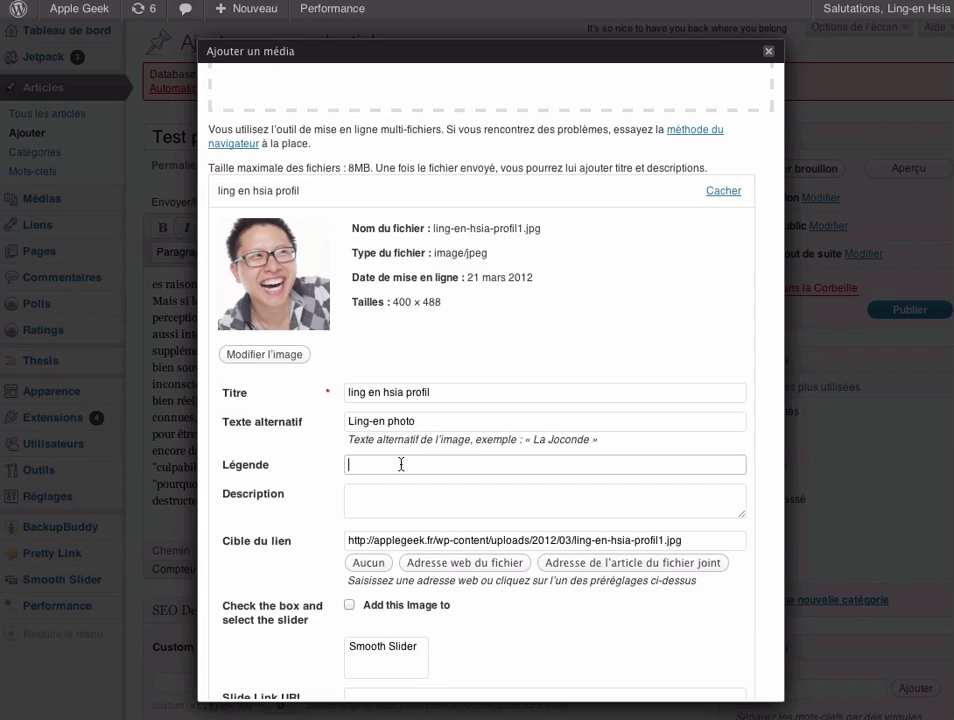
type("Ici est la légende")
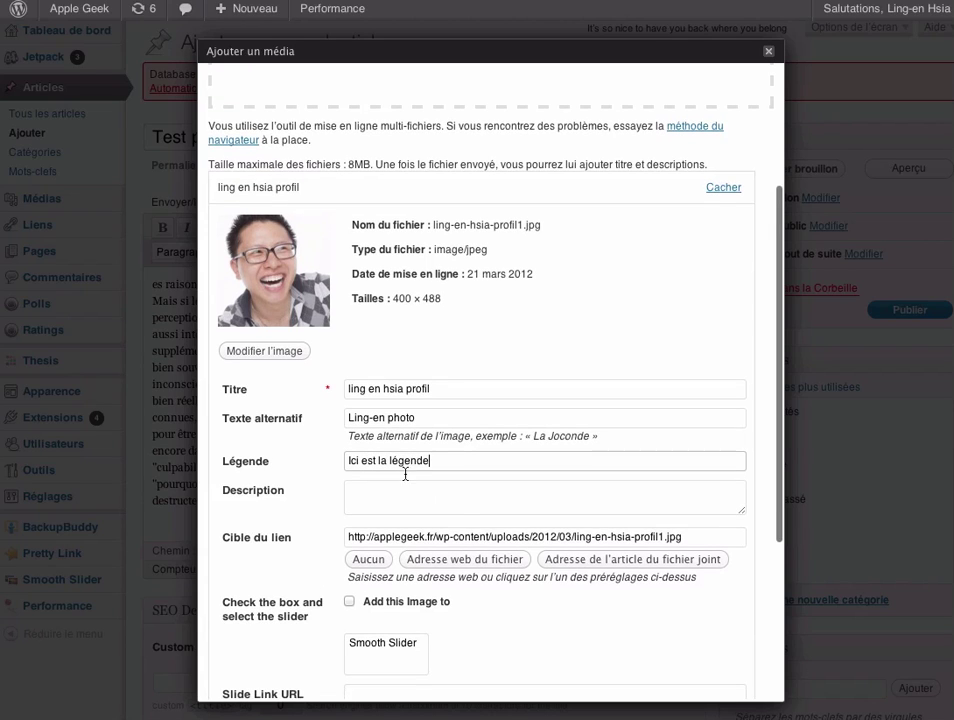
Clear the uploaded portrait's link target by choosing Aucun.
scroll(430, 480, "down", 1)
left_click(466, 503)
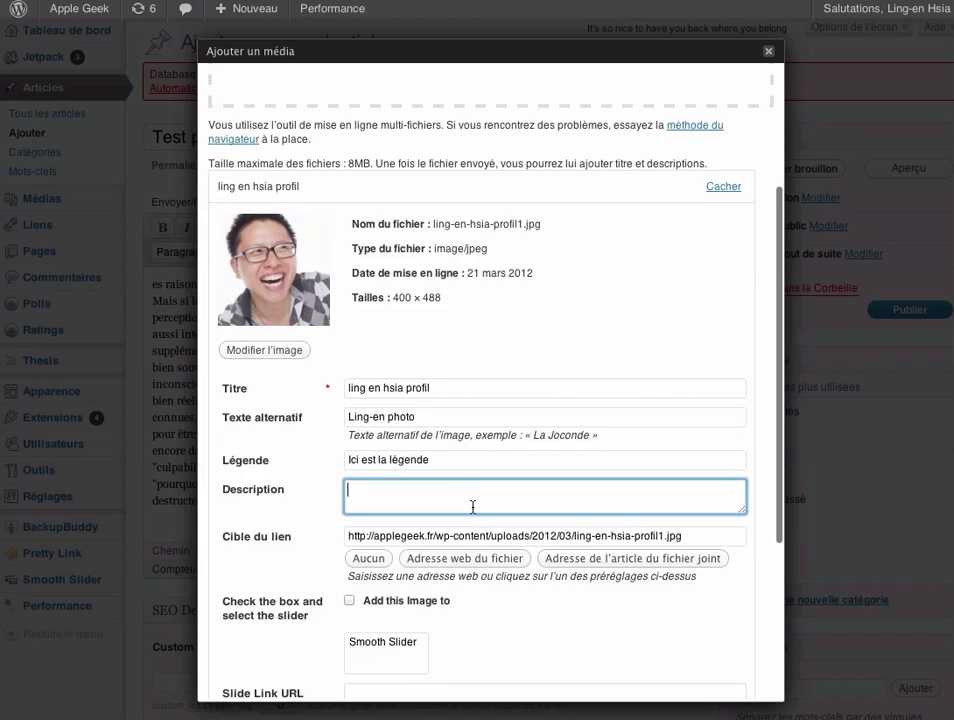
scroll(470, 505, "down", 3)
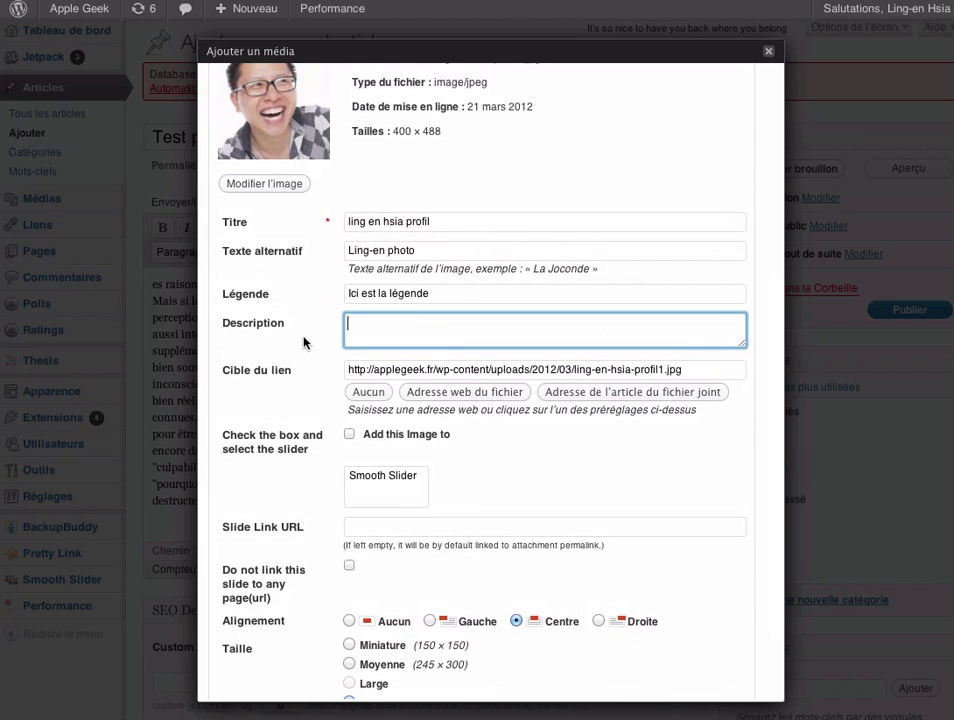
left_click(702, 370)
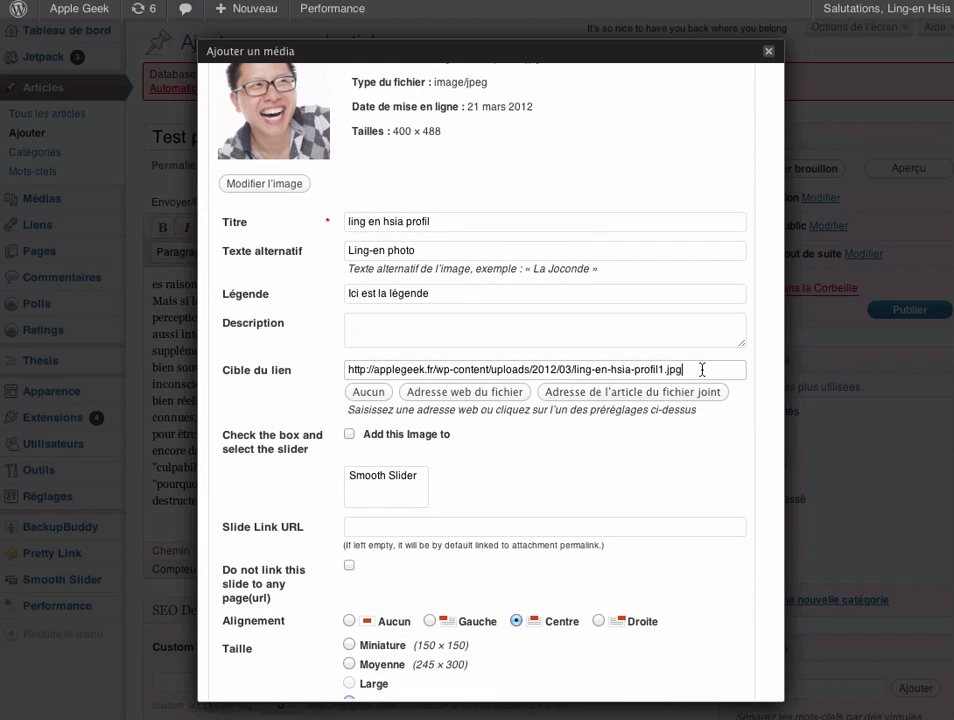
scroll(446, 406, "up", 1)
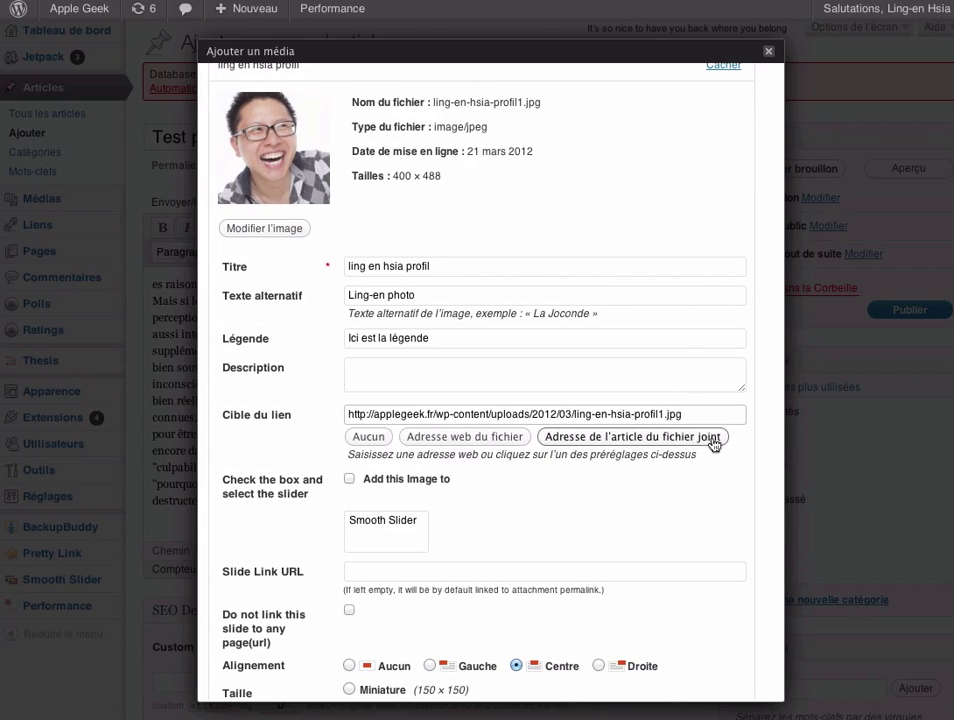
left_click(692, 414)
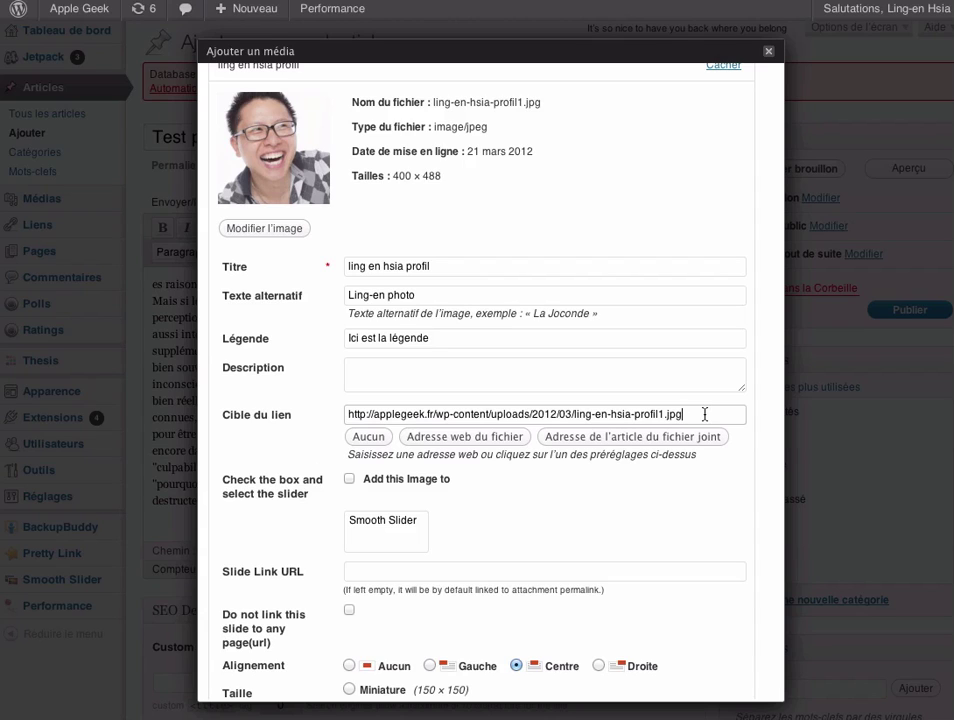
mouse_move(705, 414)
left_mouse_down()
mouse_move(368, 414)
mouse_move(698, 411)
left_mouse_up()
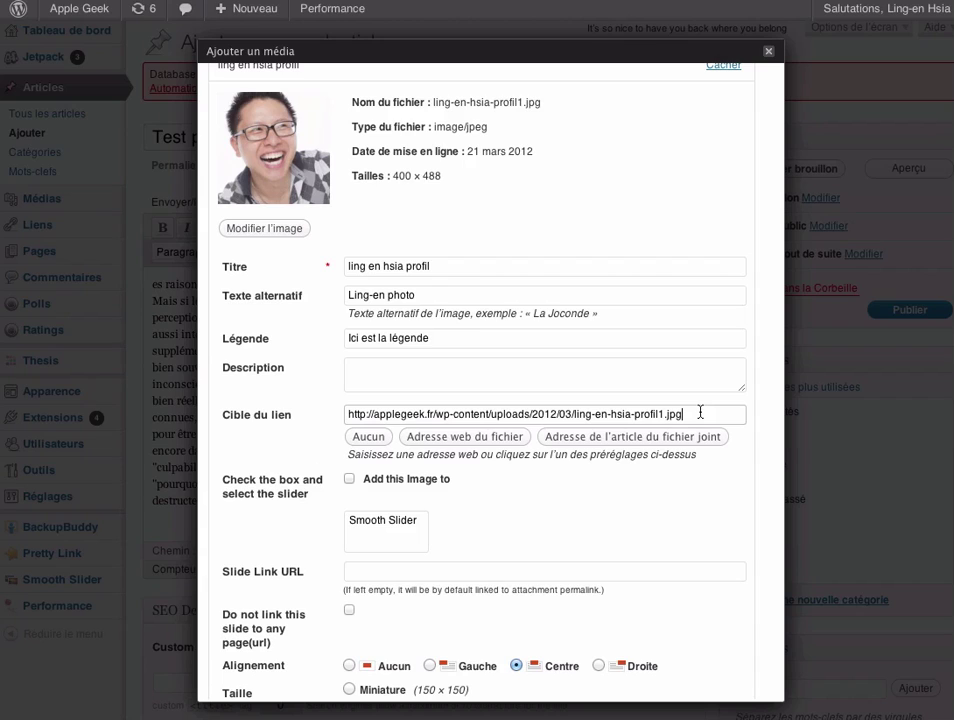
left_click(367, 437)
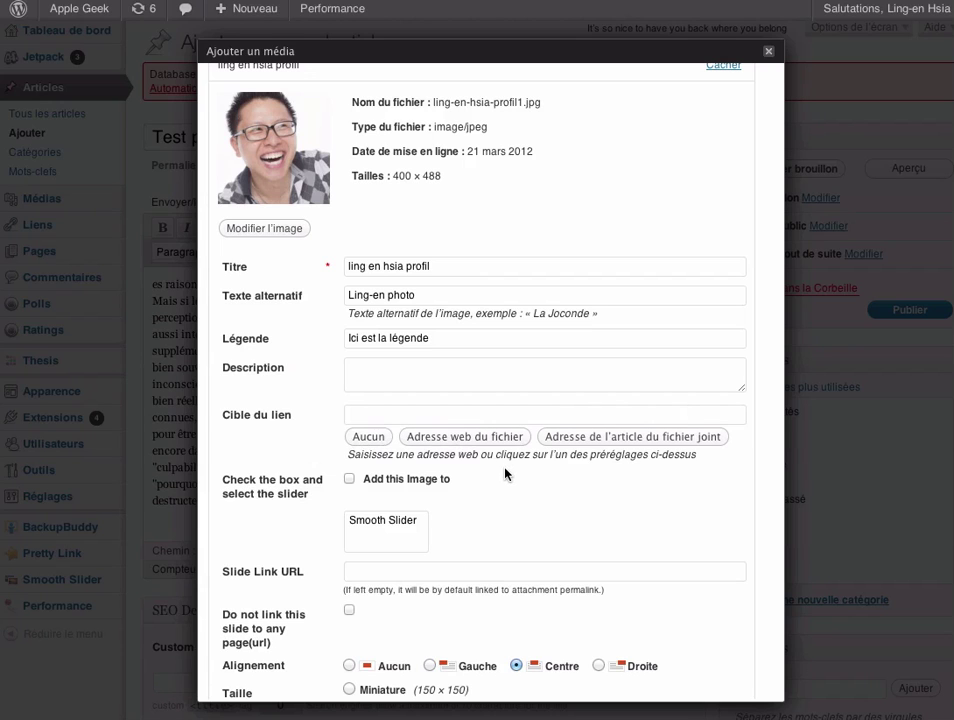
Set the uploaded portrait's alignment to Droite.
scroll(507, 473, "down", 2)
scroll(502, 430, "down", 4)
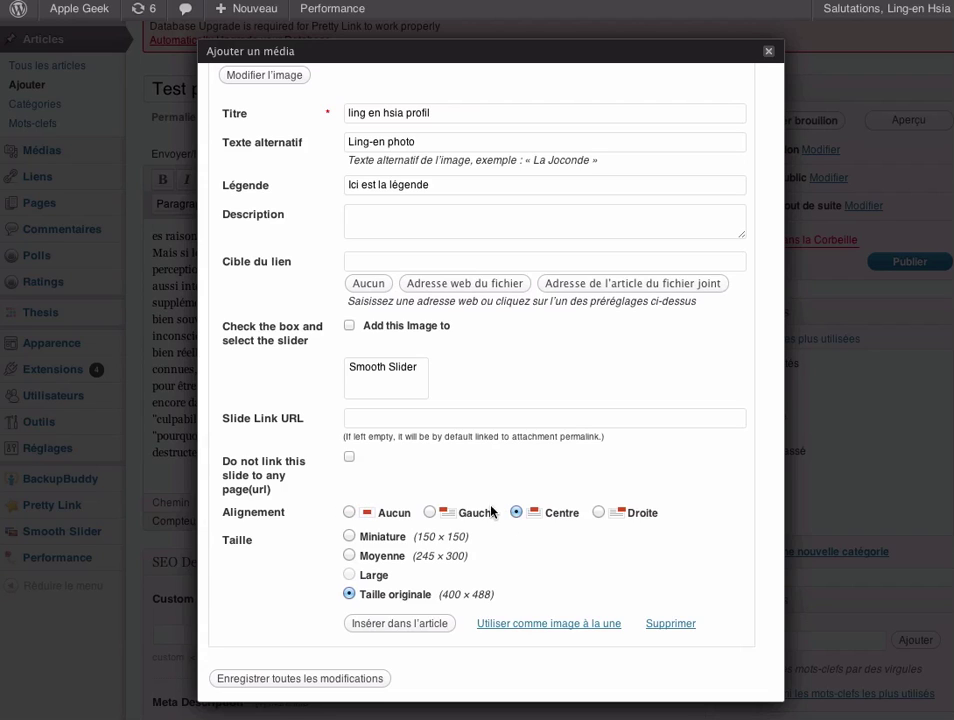
left_click(598, 512)
scroll(540, 530, "down", 2)
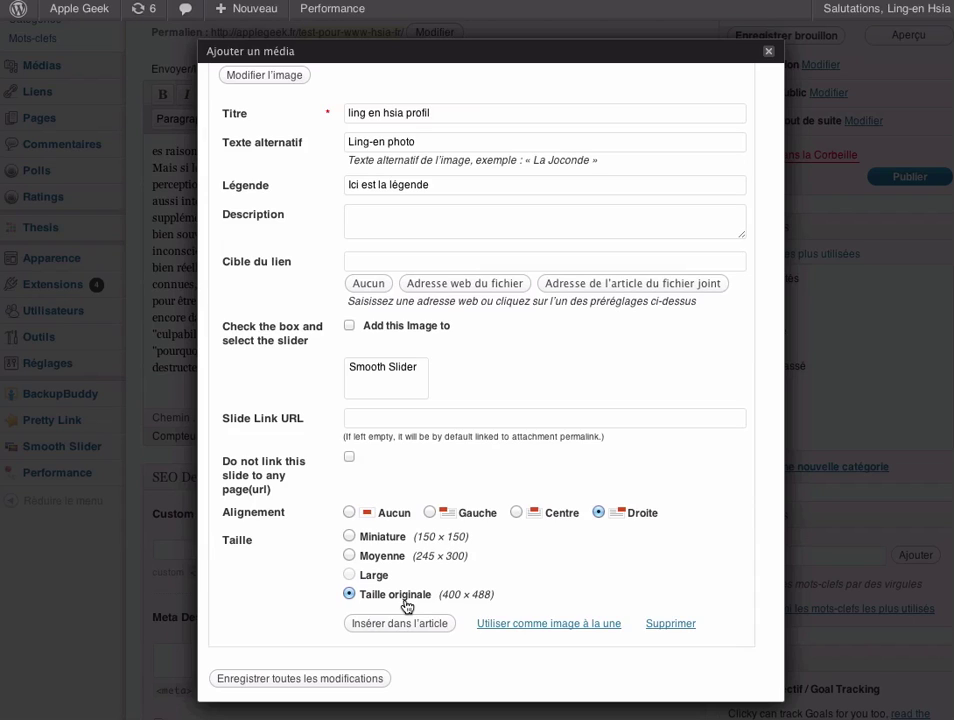
Choose Taille originale (400 × 488) as the portrait's size and insert it into the article.
left_click(349, 556)
left_click(349, 536)
left_click(349, 594)
left_click(404, 623)
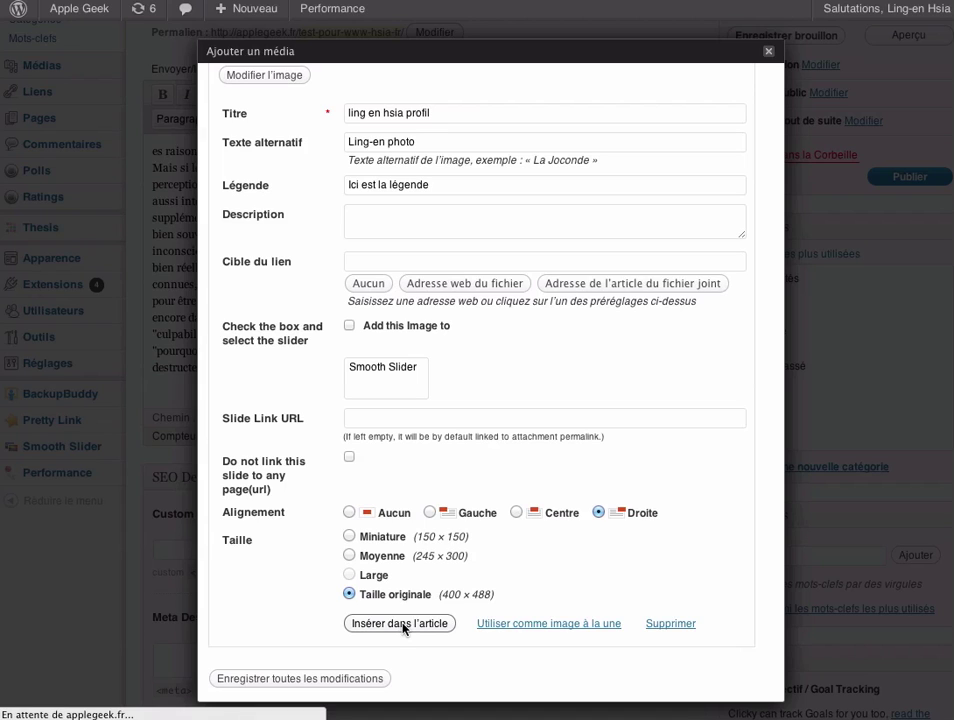
Preview the article to check the inserted portrait, its alignment and caption, and return to the editor.
scroll(500, 650, "up", 3)
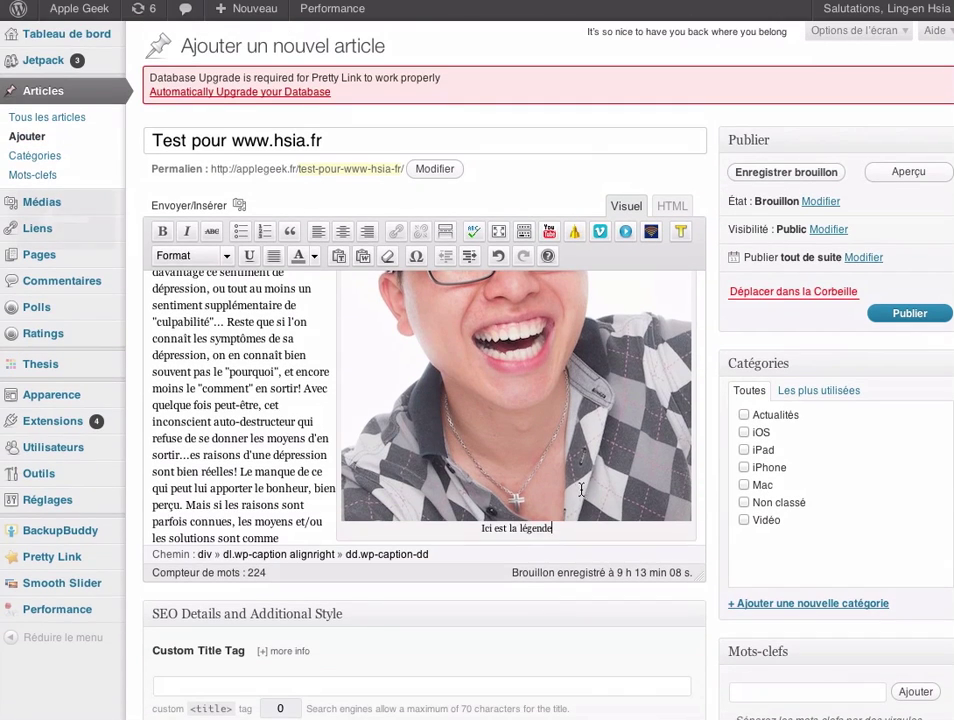
scroll(581, 489, "up", 3)
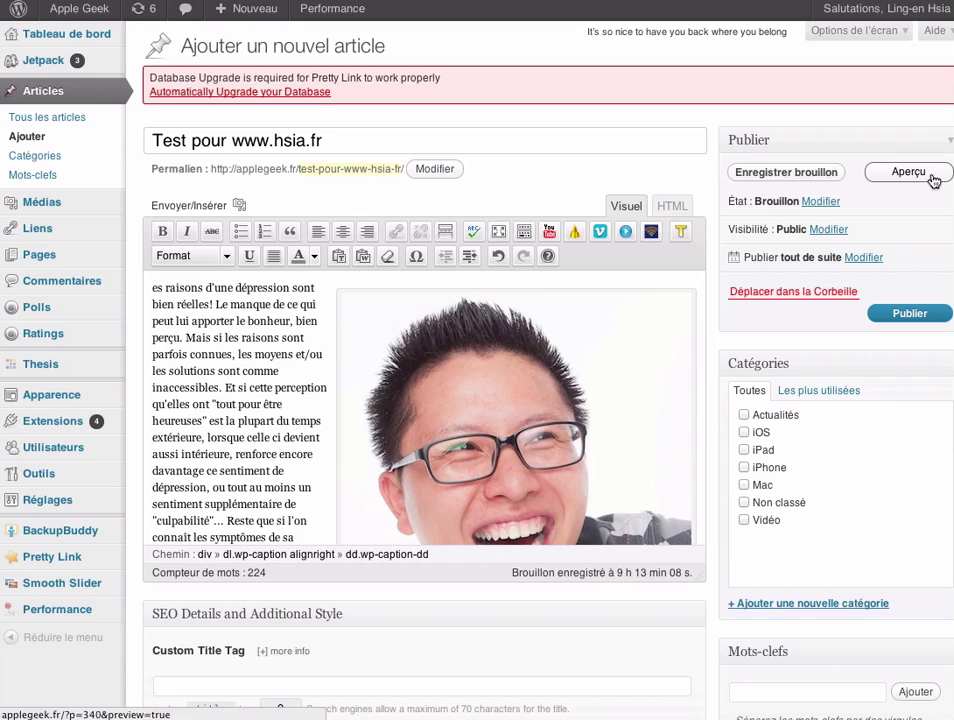
left_click(932, 179)
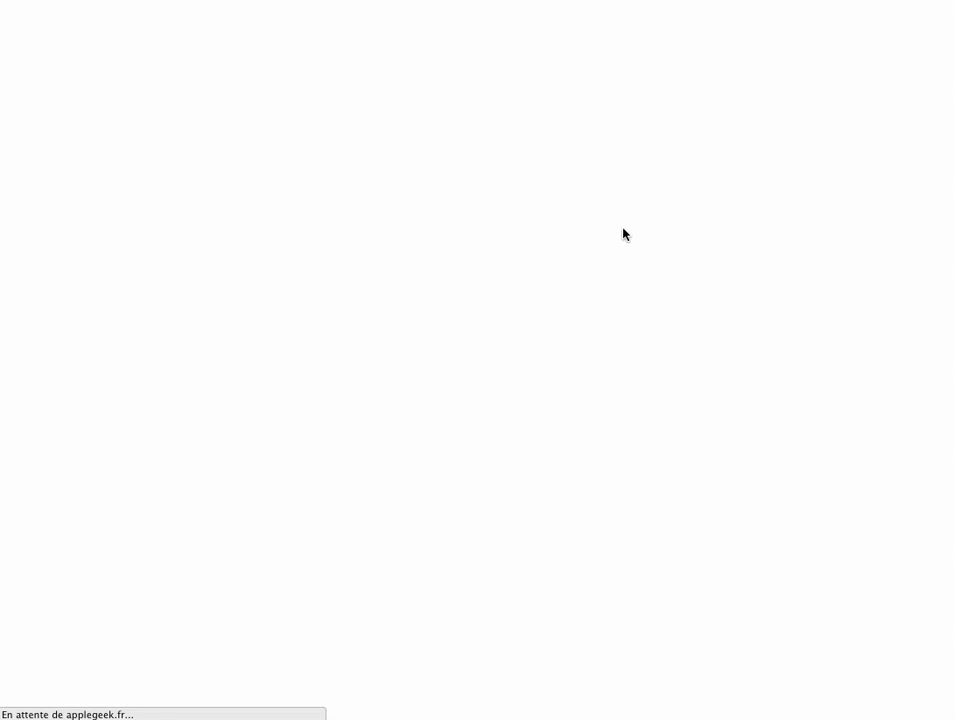
scroll(586, 253, "down", 10)
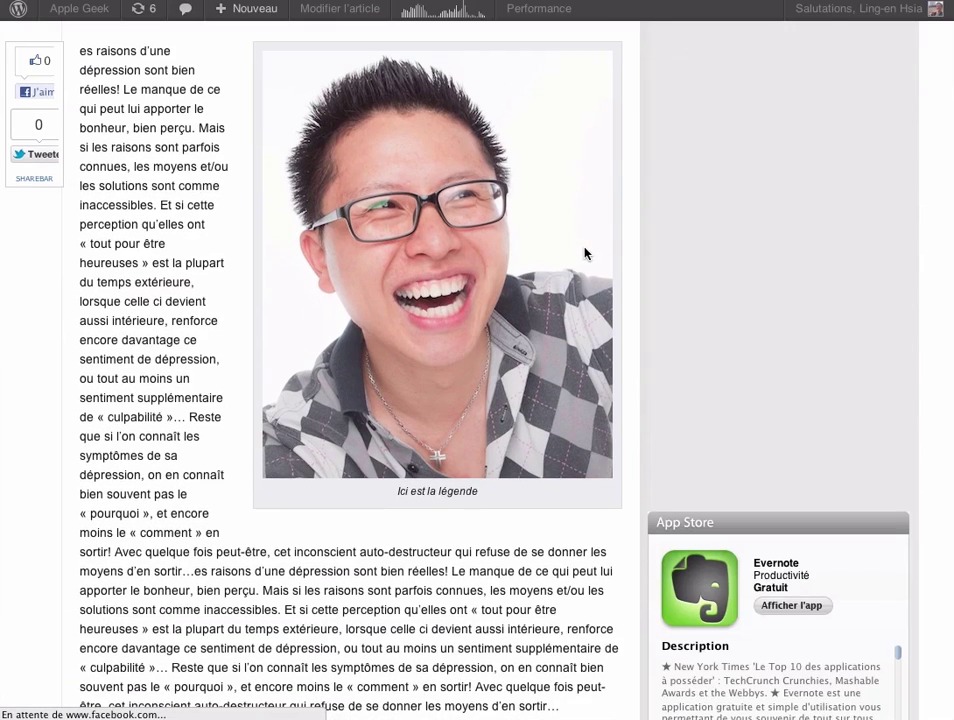
scroll(586, 253, "up", 4)
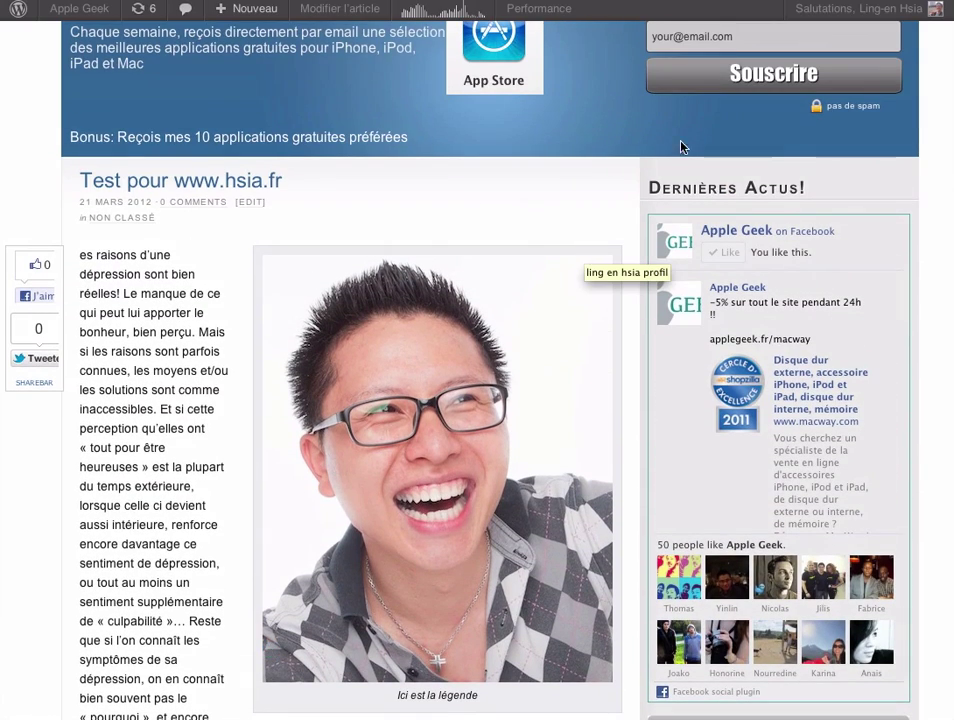
key("super+w")
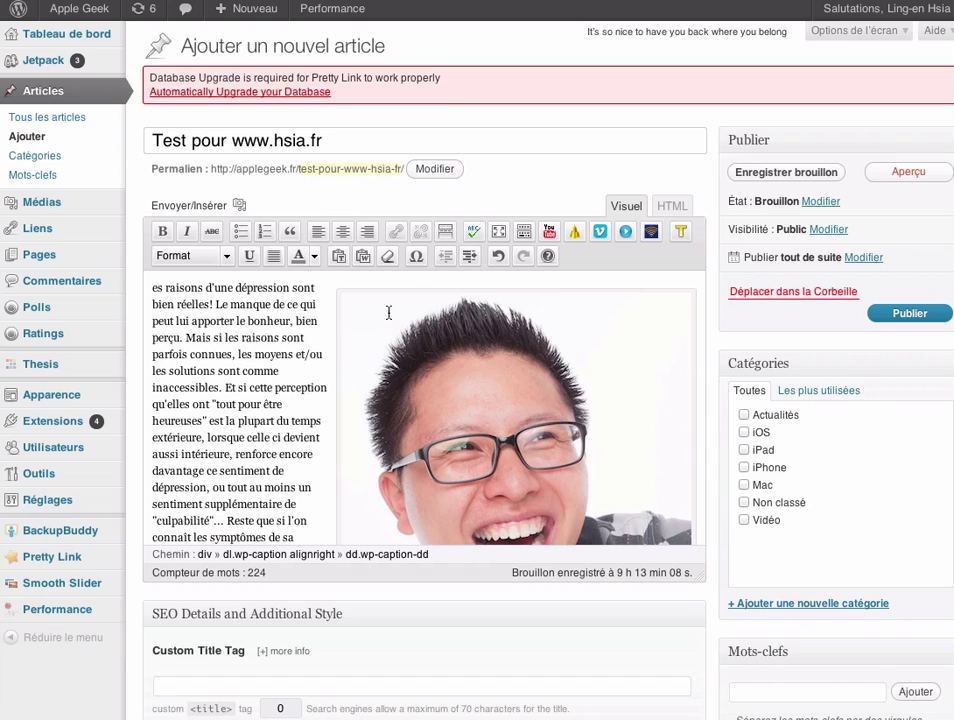
Open the image settings of the portrait in the article and scale it to 70%.
left_click(238, 354)
scroll(270, 341, "down", 1)
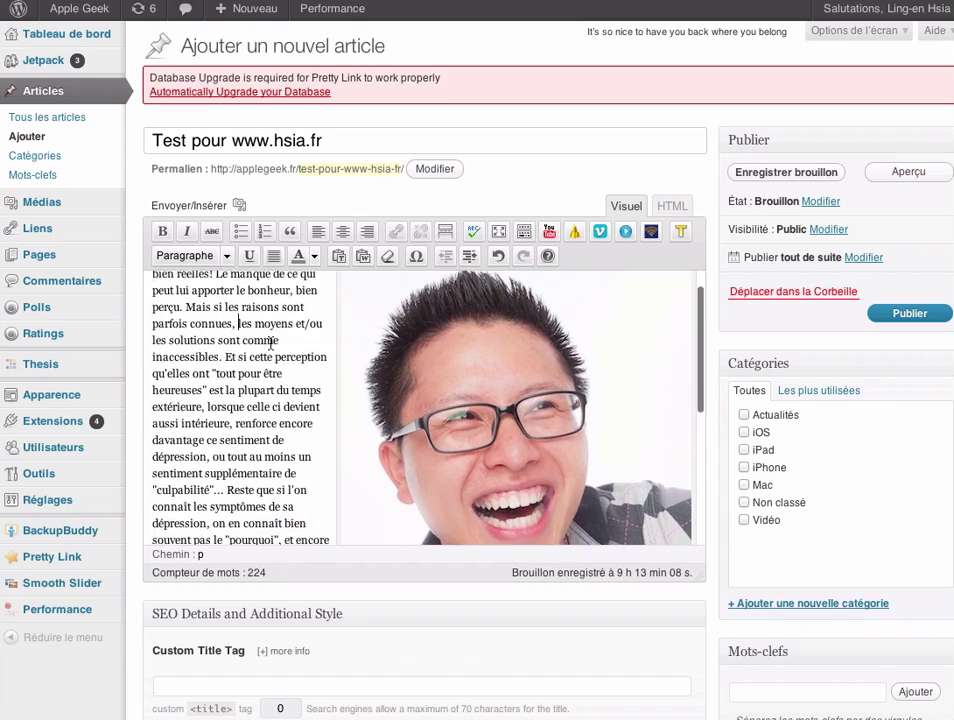
scroll(270, 341, "up", 1)
left_click(522, 410)
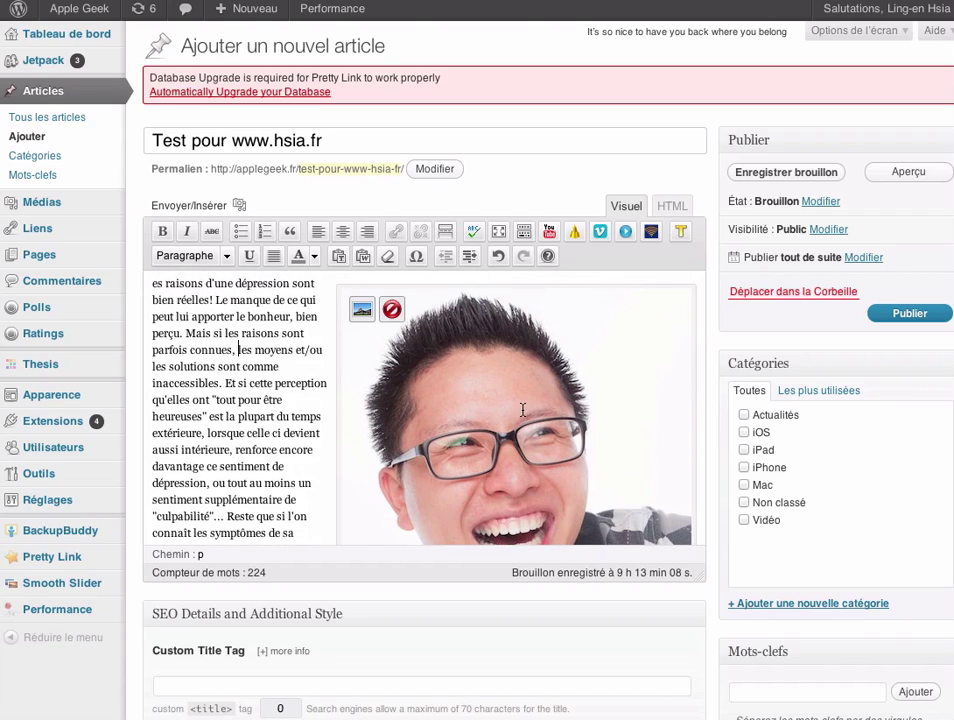
left_click(366, 314)
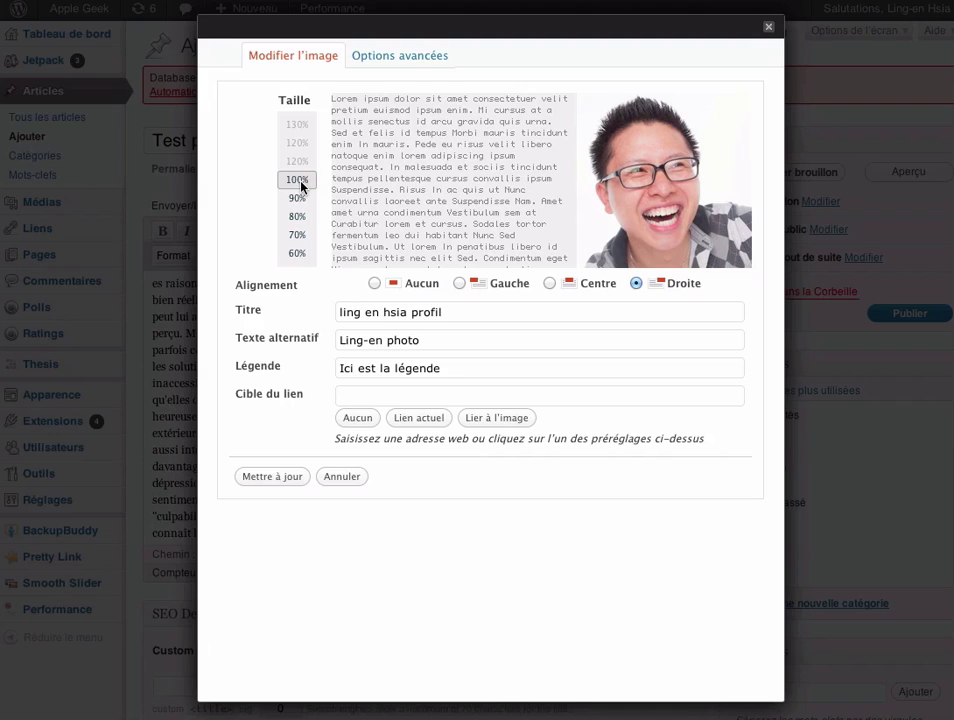
left_click(294, 237)
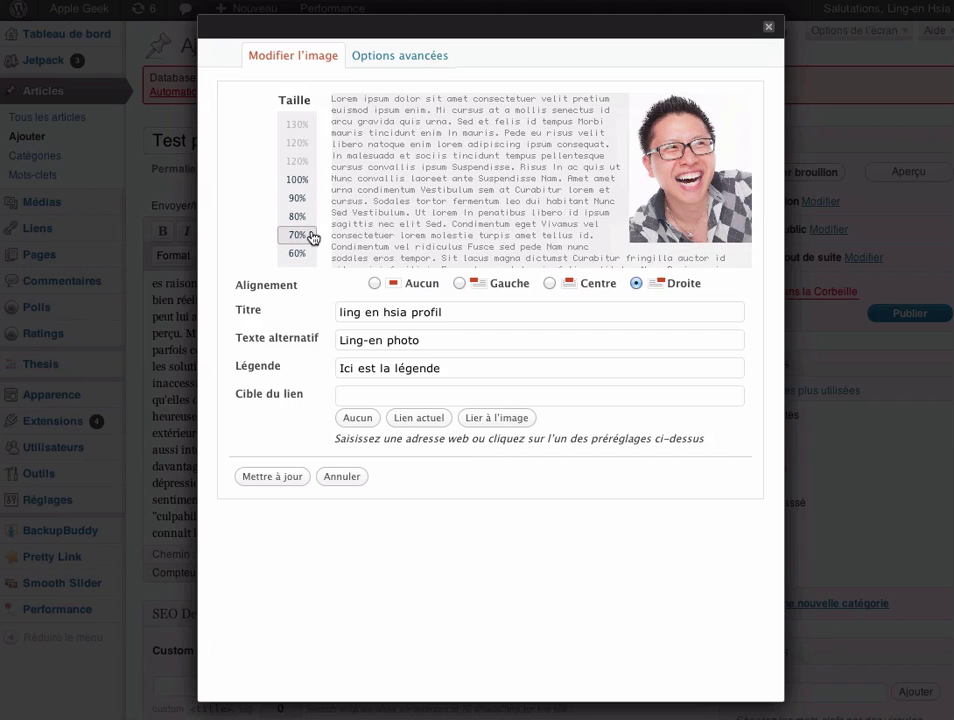
left_click(461, 341)
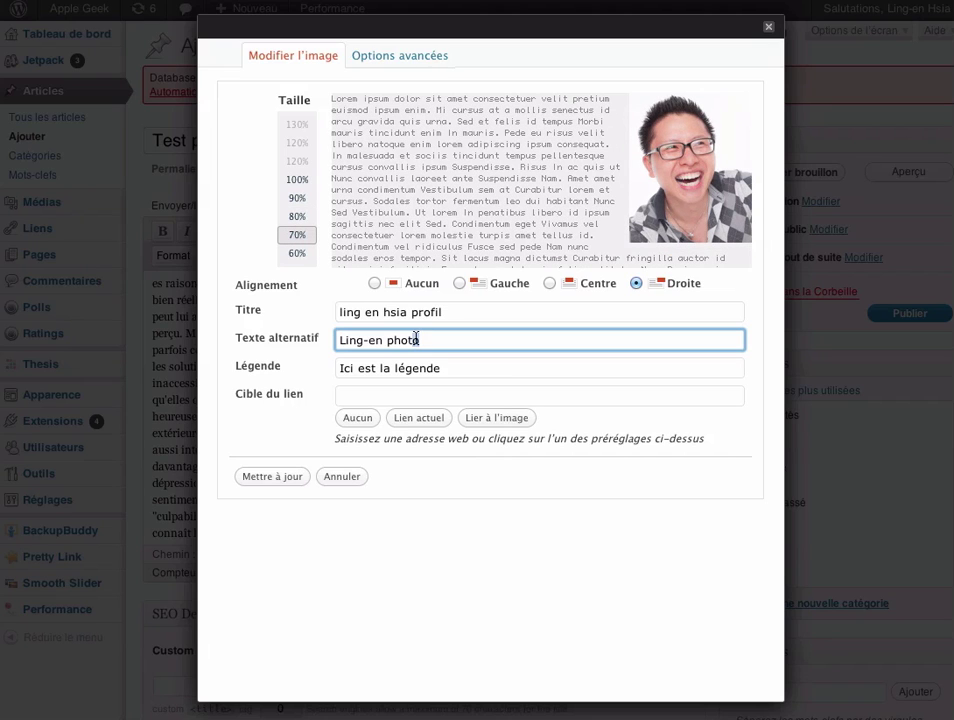
left_click(464, 365)
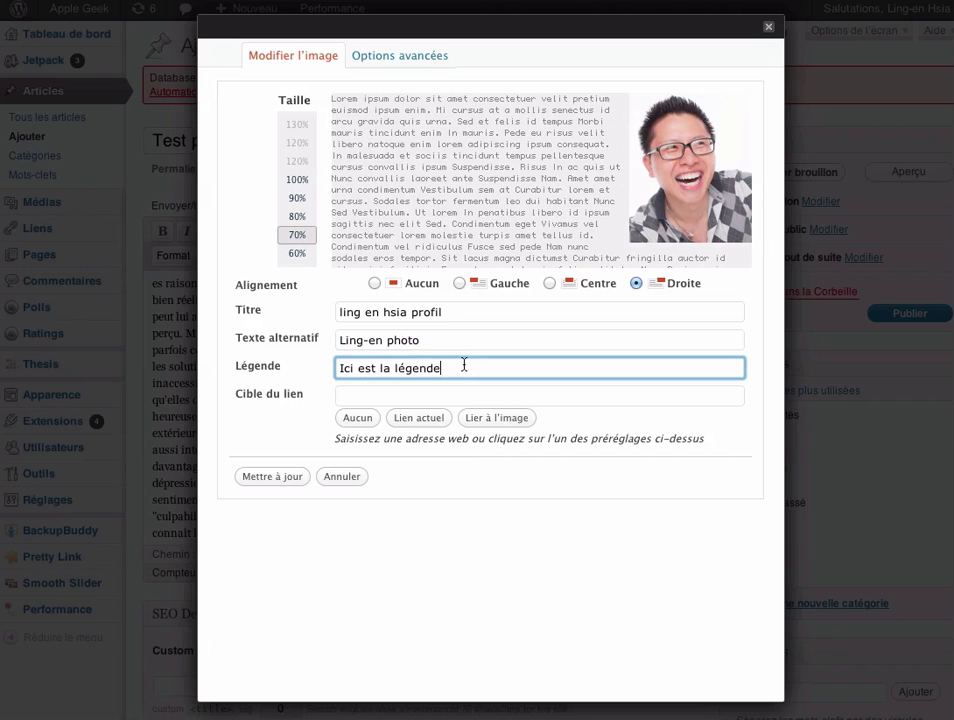
left_click(457, 401)
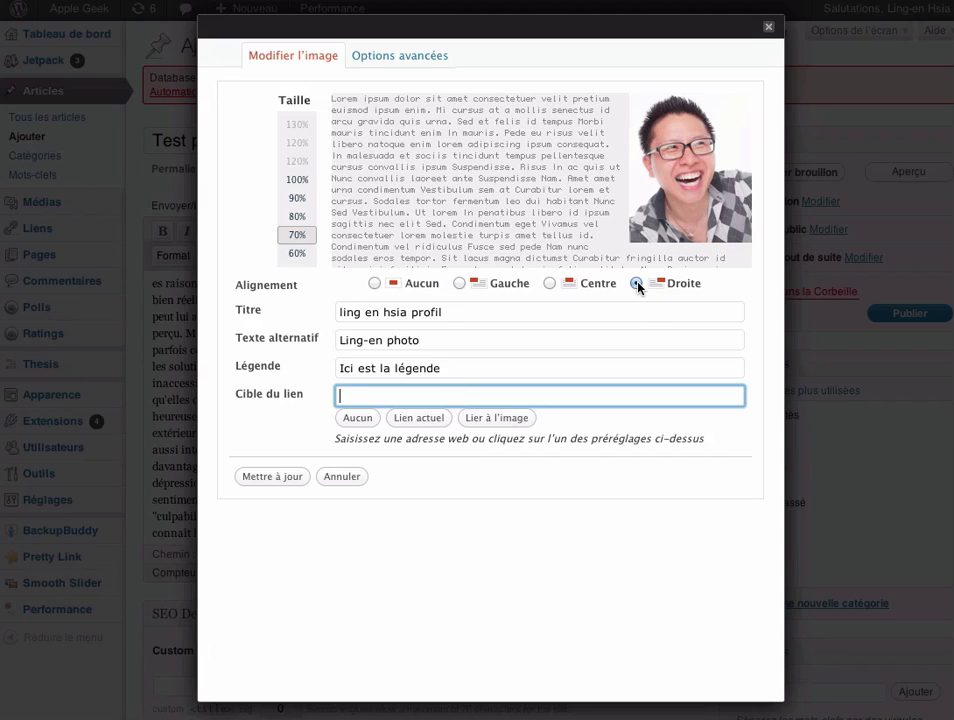
Open the portrait's advanced options and set its border (Bordure) to 2.
left_click(409, 61)
scroll(449, 258, "down", 1)
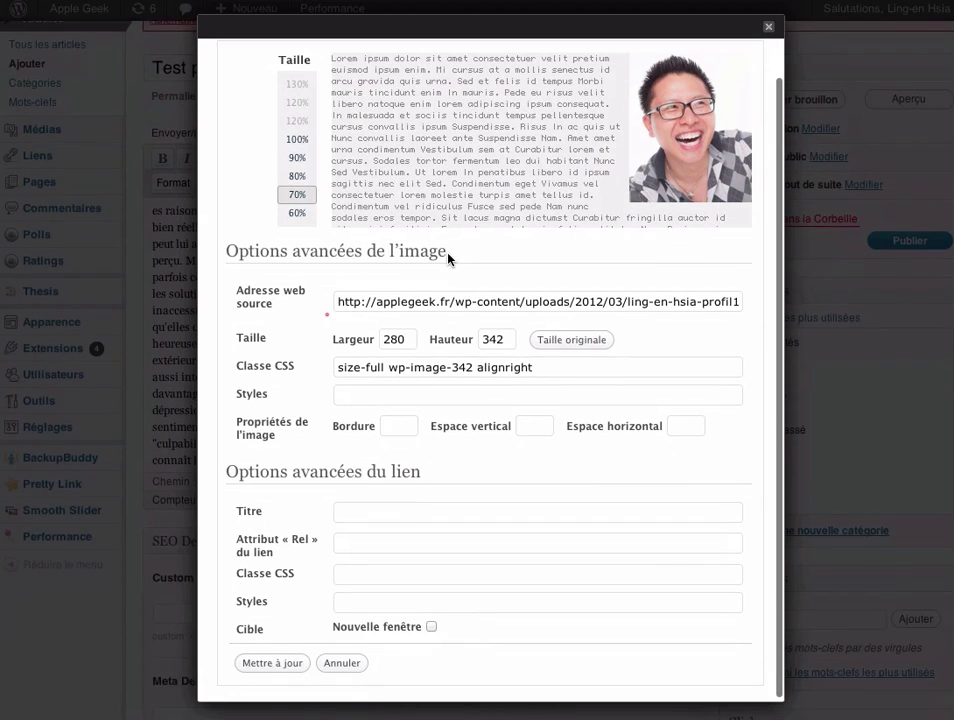
scroll(449, 258, "down", 1)
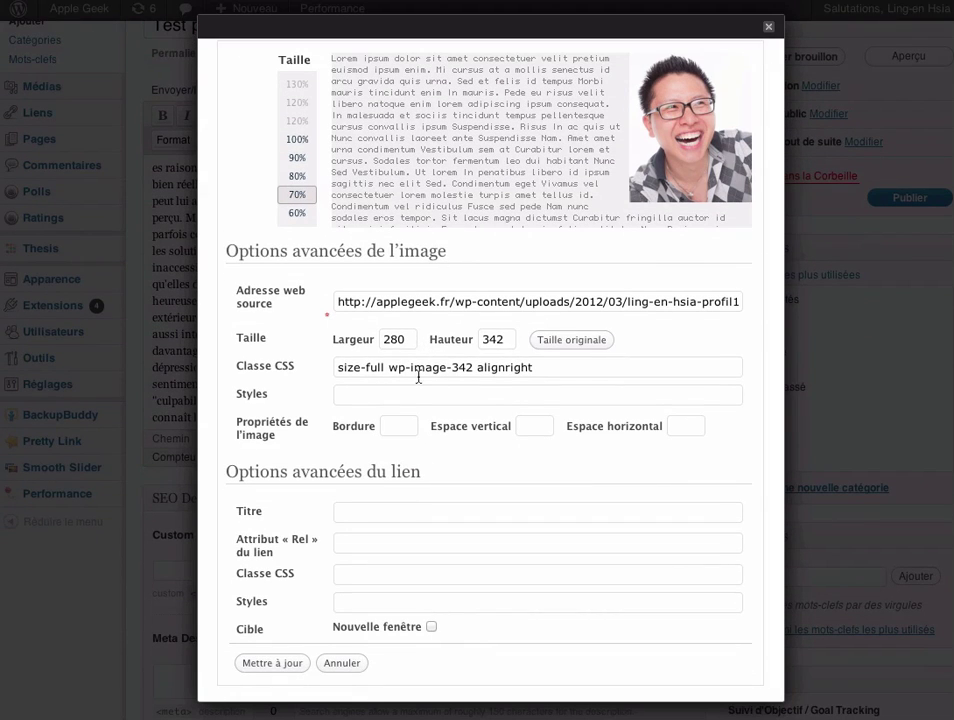
left_click(398, 428)
left_click(396, 444)
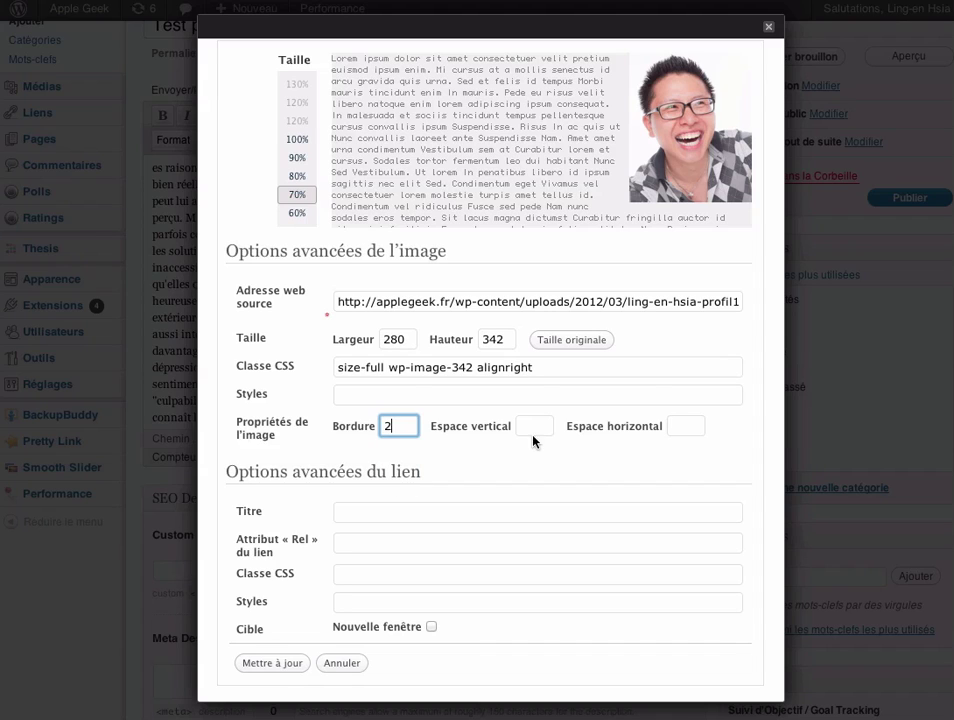
Set both the vertical and the horizontal space around the portrait to 3.
left_click(533, 427)
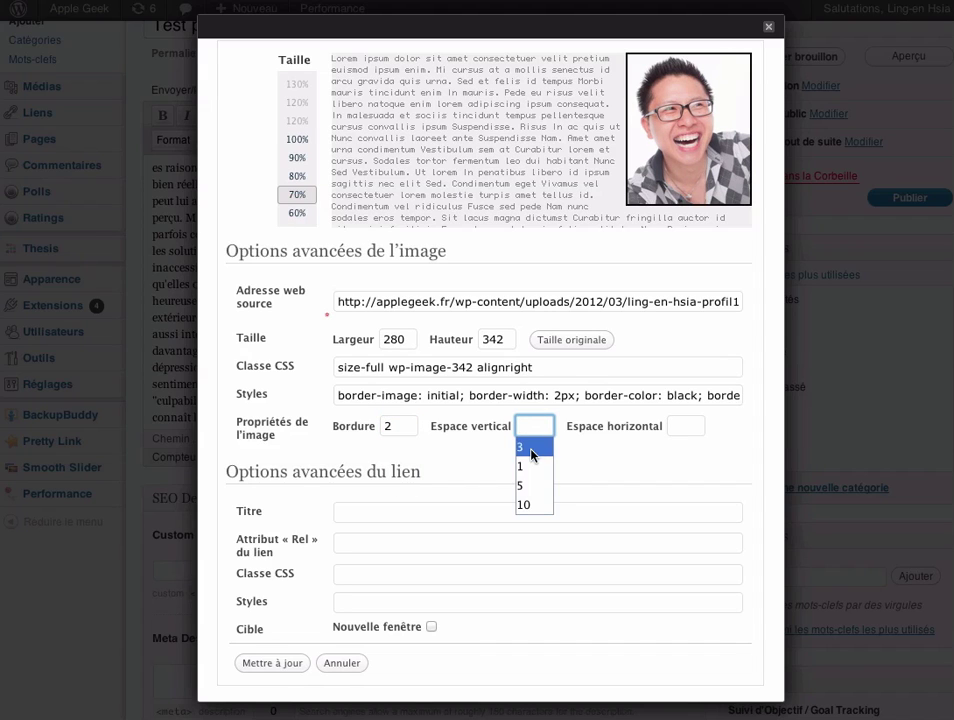
left_click(533, 453)
left_click(677, 426)
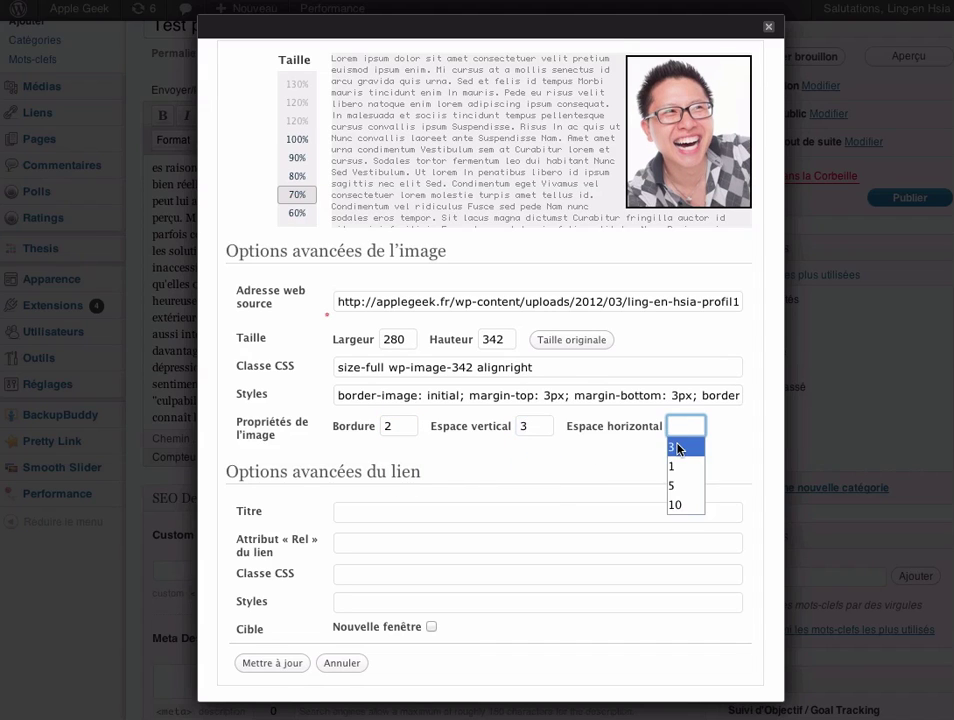
left_click(677, 448)
Increase the portrait's border width to 20.
left_click(392, 426)
type("0")
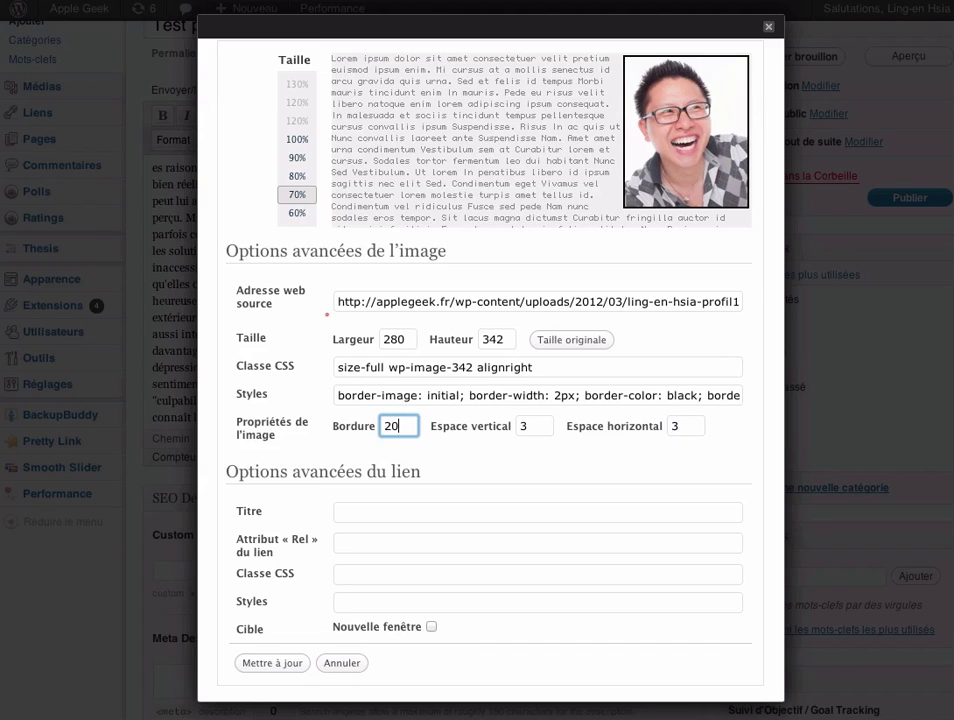
left_click(407, 451)
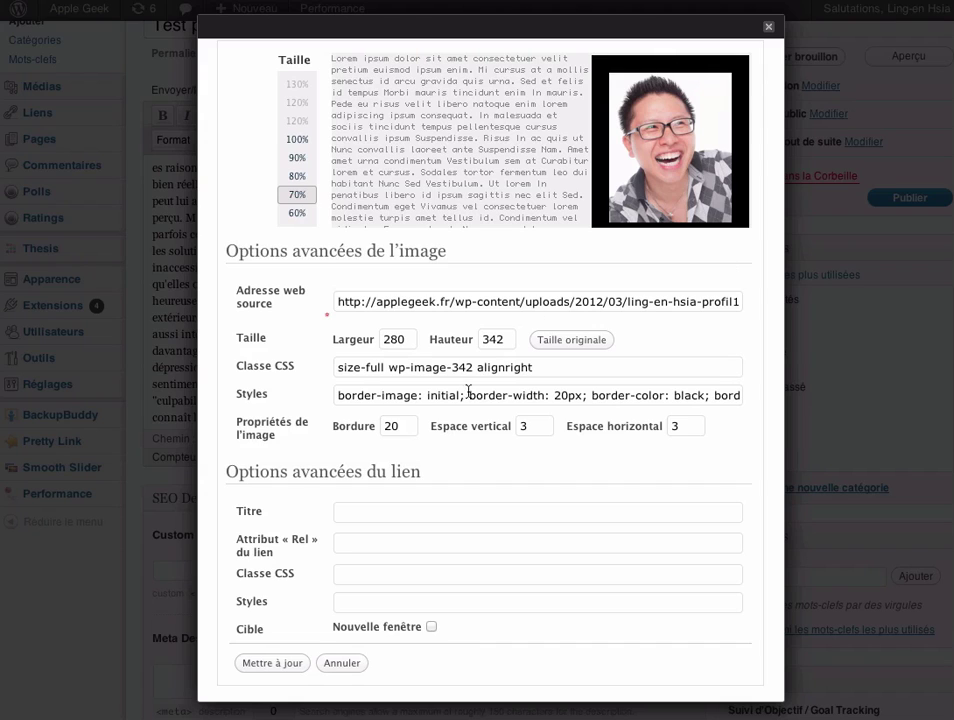
Set the portrait's border width to 10.
double_click(399, 428)
type("10")
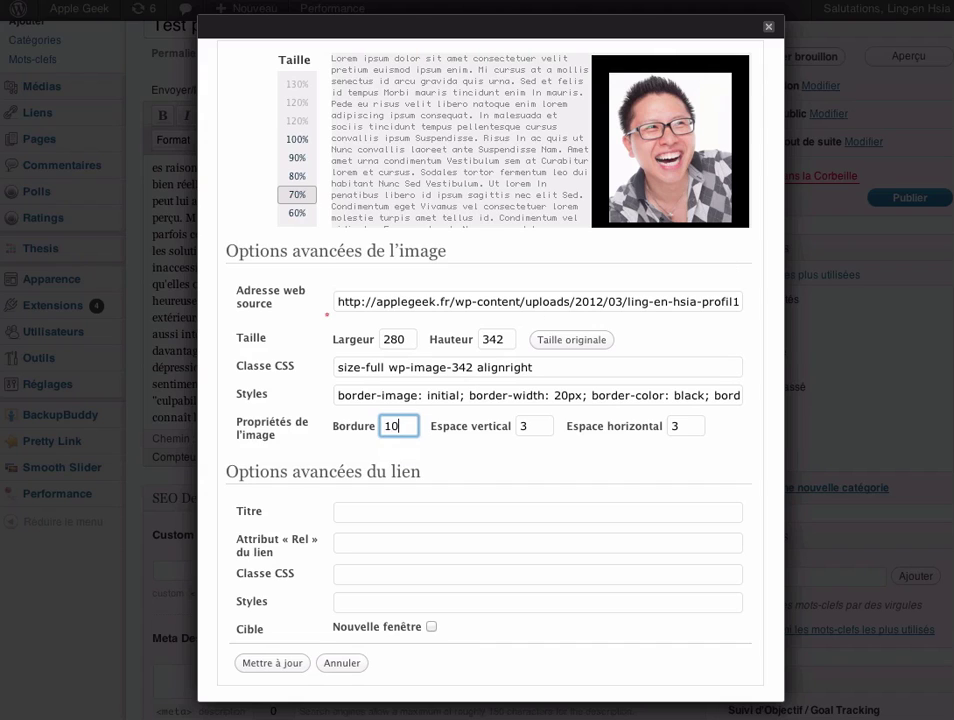
Set both the vertical and the horizontal space around the portrait to 20.
left_click(432, 446)
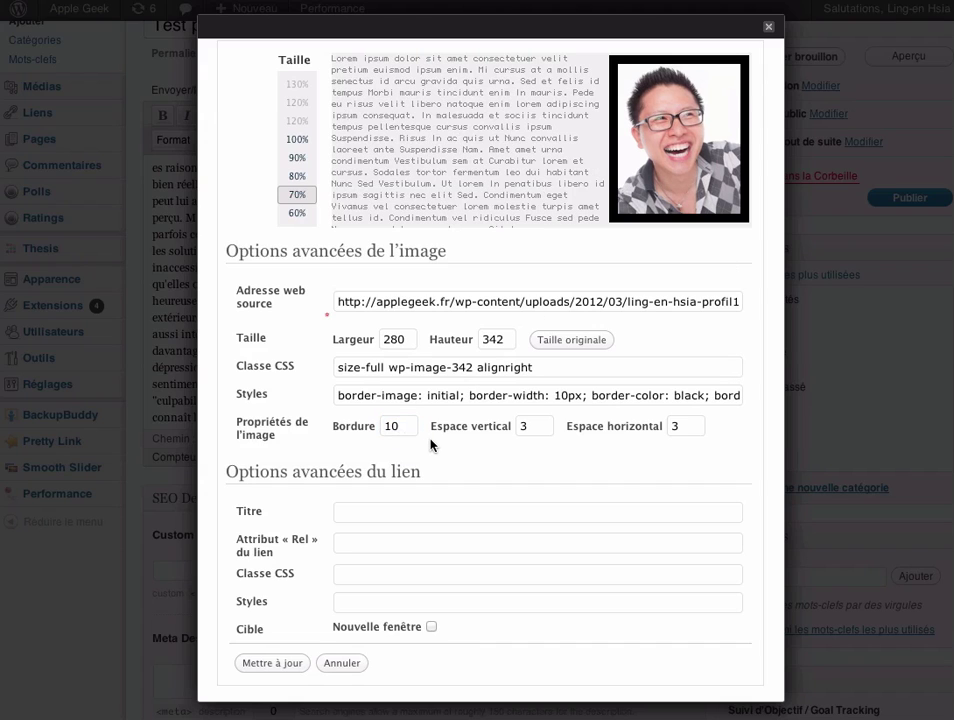
left_click(533, 424)
key("BackSpace")
type("0")
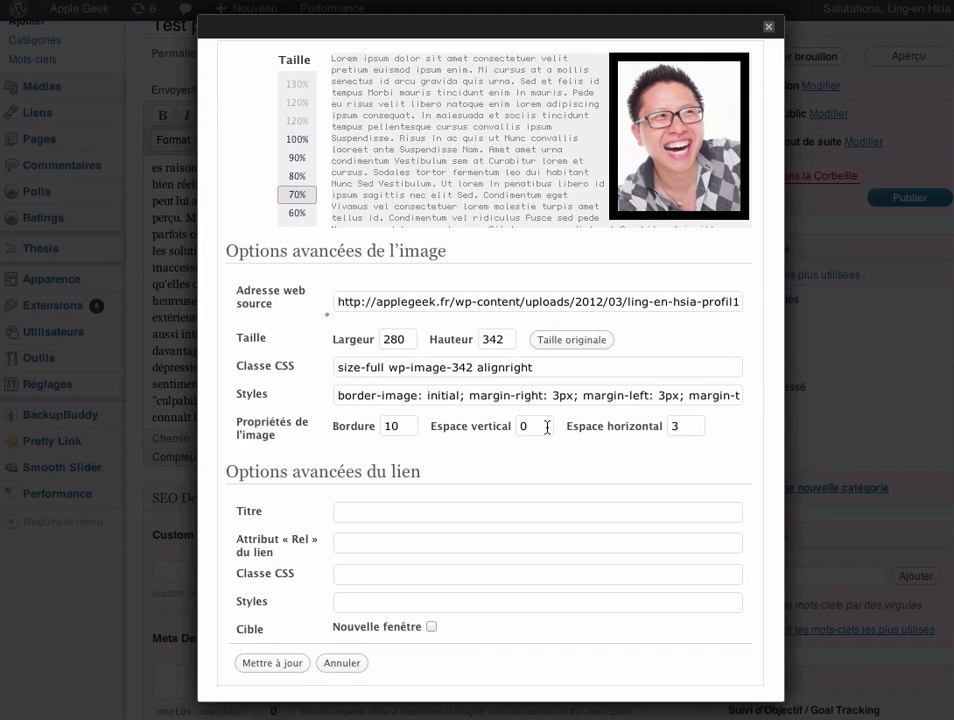
key("BackSpace")
type("20")
left_click(539, 451)
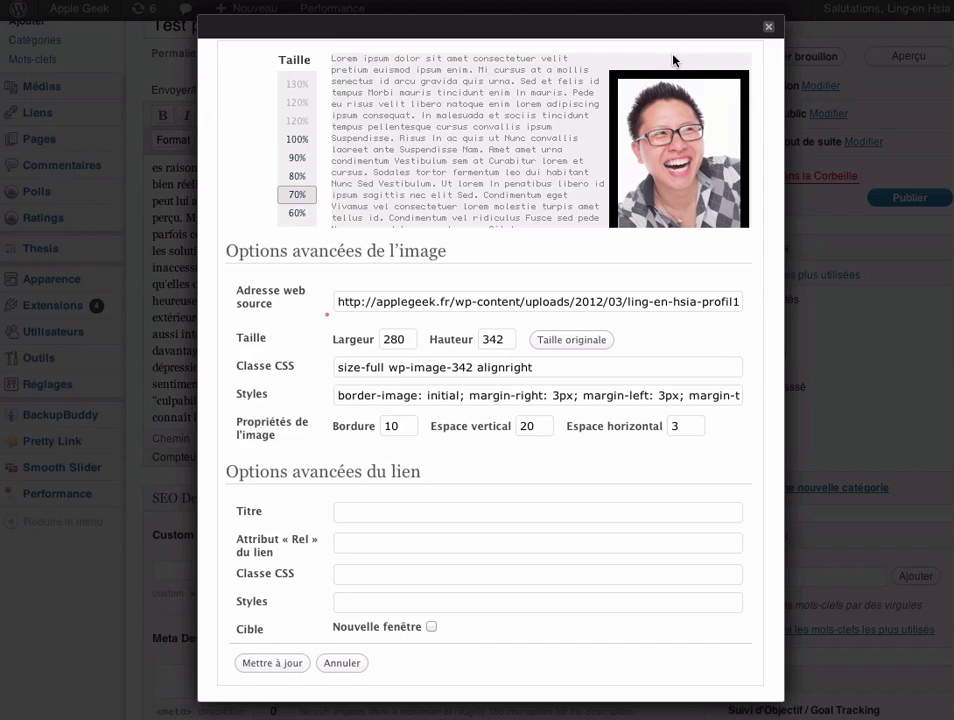
left_click(682, 426)
key("BackSpace")
type("20")
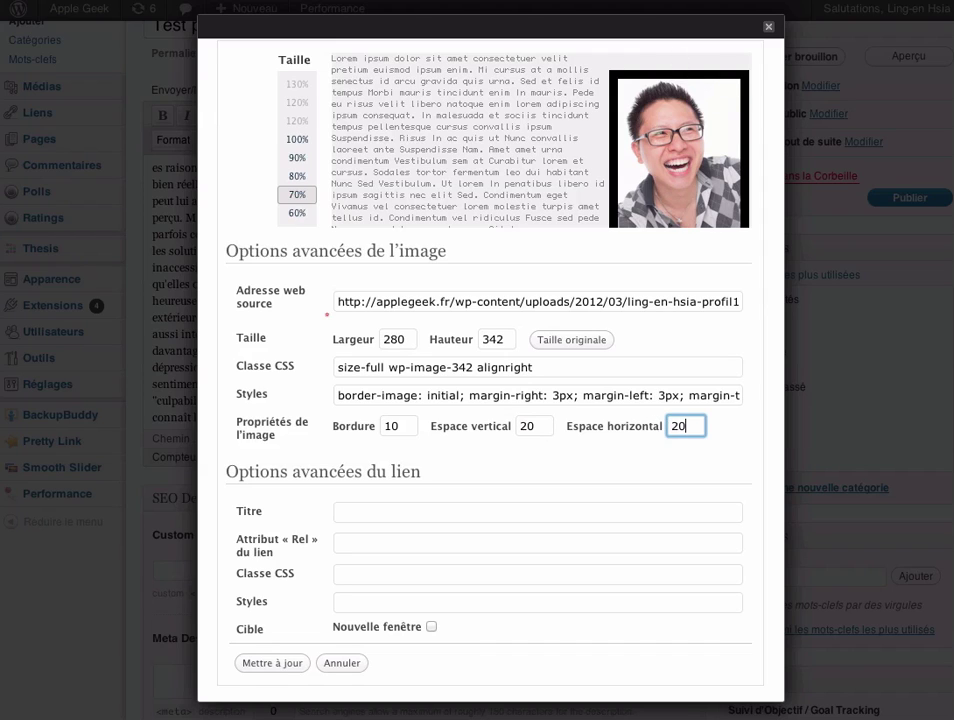
left_click(647, 451)
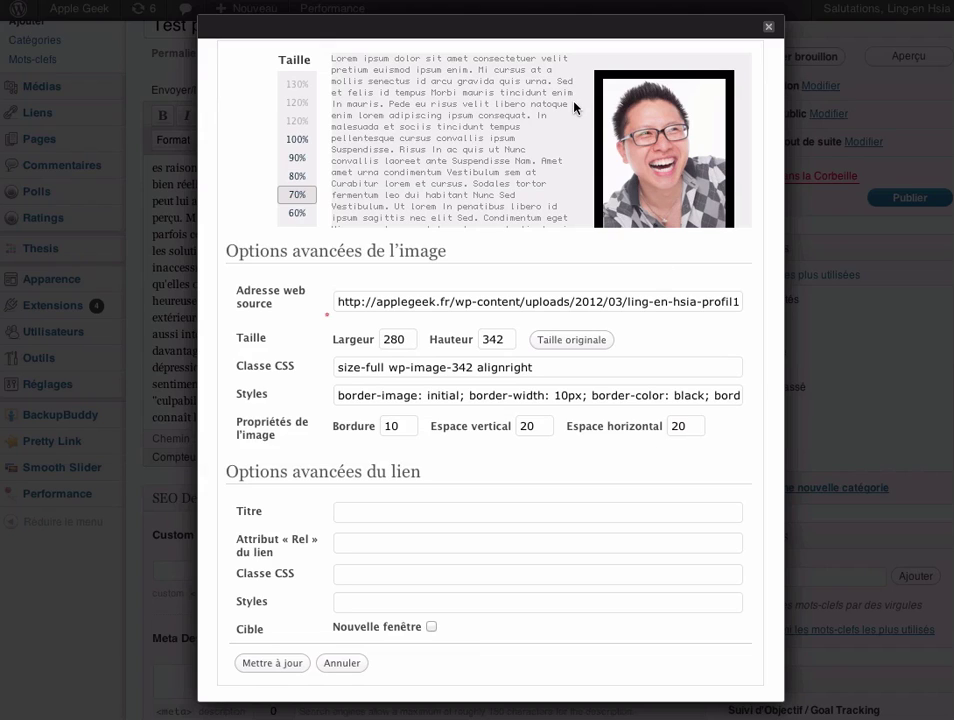
Reduce the portrait's horizontal space (Espace horizontal) to 10.
left_click(694, 426)
left_click_drag(694, 426, 667, 426)
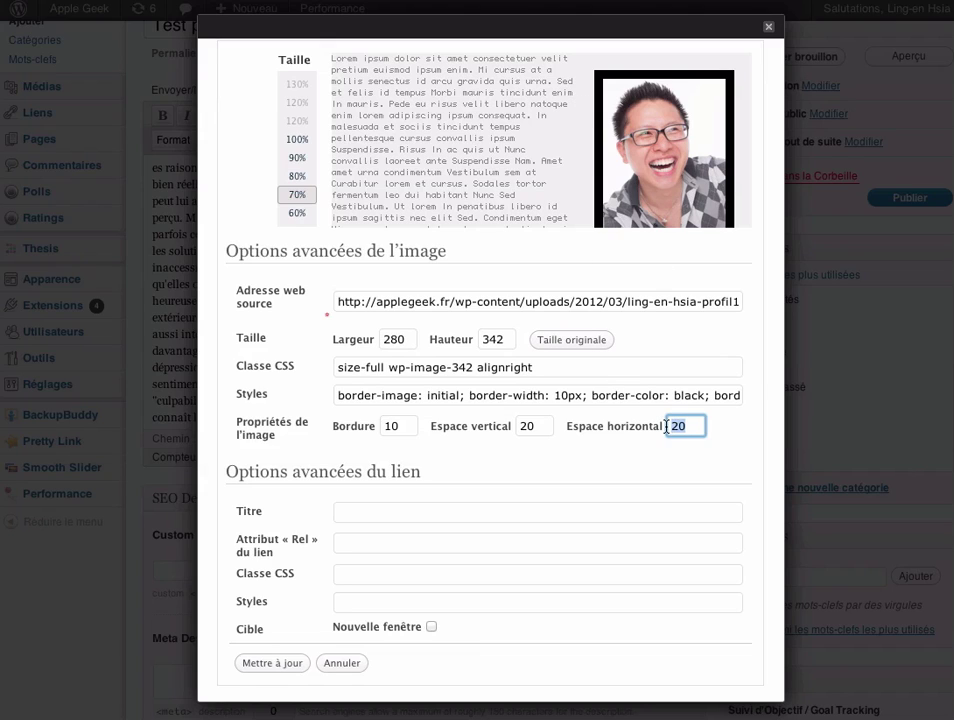
type("10")
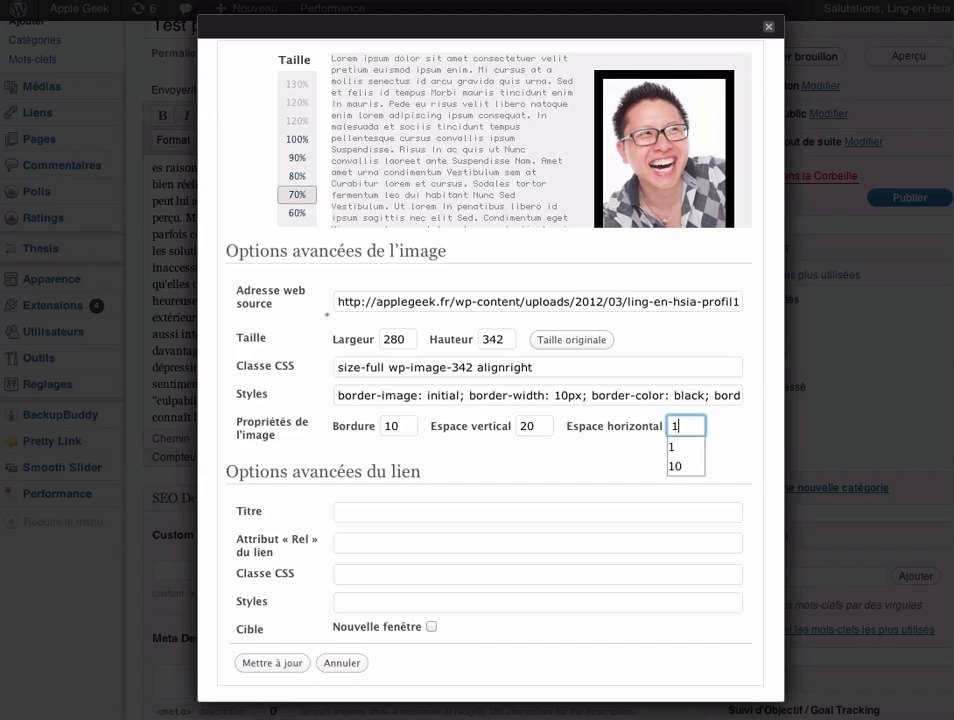
left_click(740, 430)
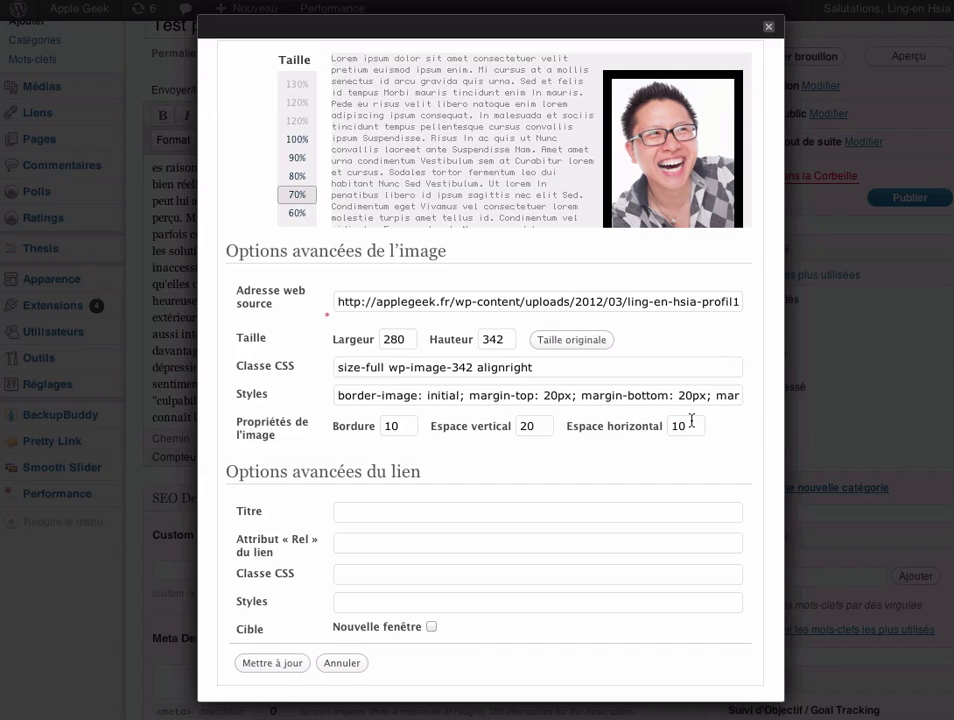
Set the portrait's horizontal and vertical space to 5 and update the image in the article.
left_click_drag(690, 424, 648, 421)
type("5")
left_click(720, 432)
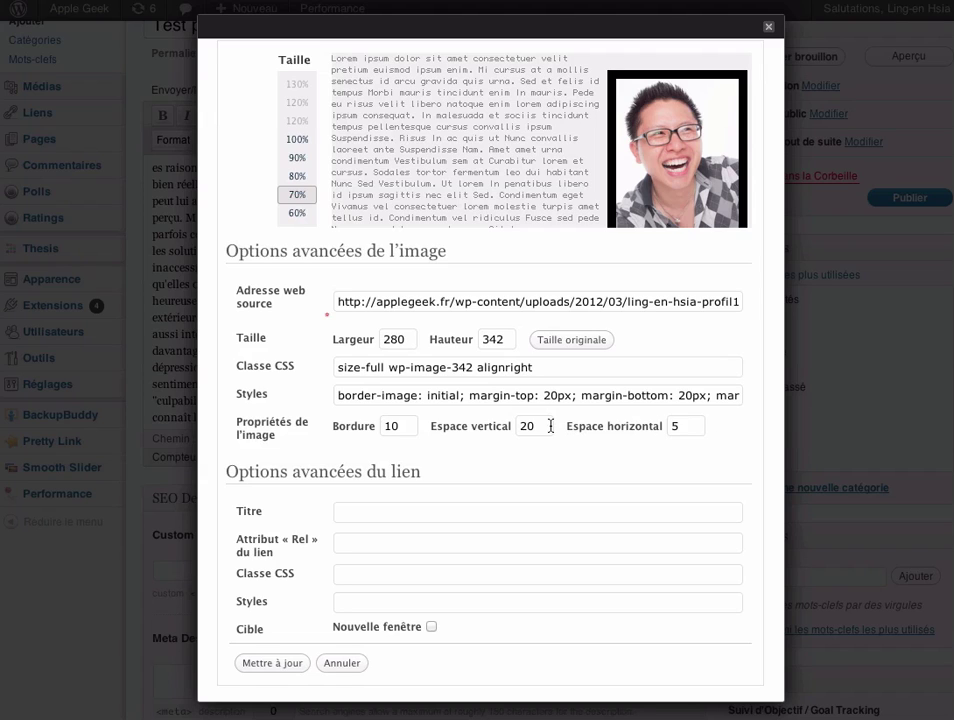
left_click_drag(549, 426, 482, 419)
type("5")
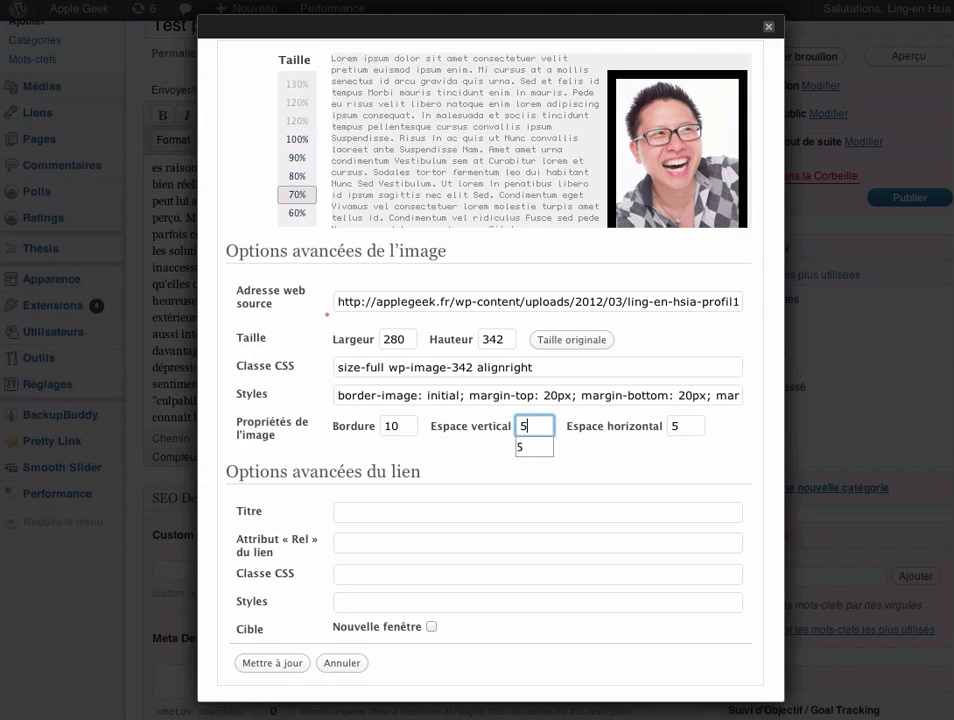
left_click(700, 430)
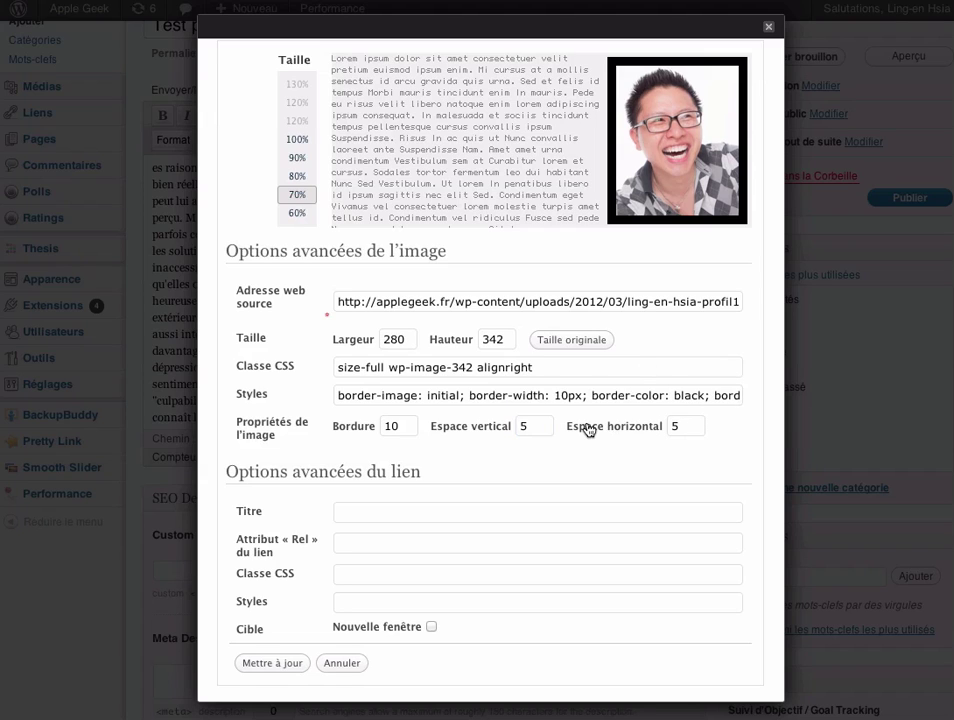
scroll(588, 426, "down", 1)
scroll(588, 426, "down", 3)
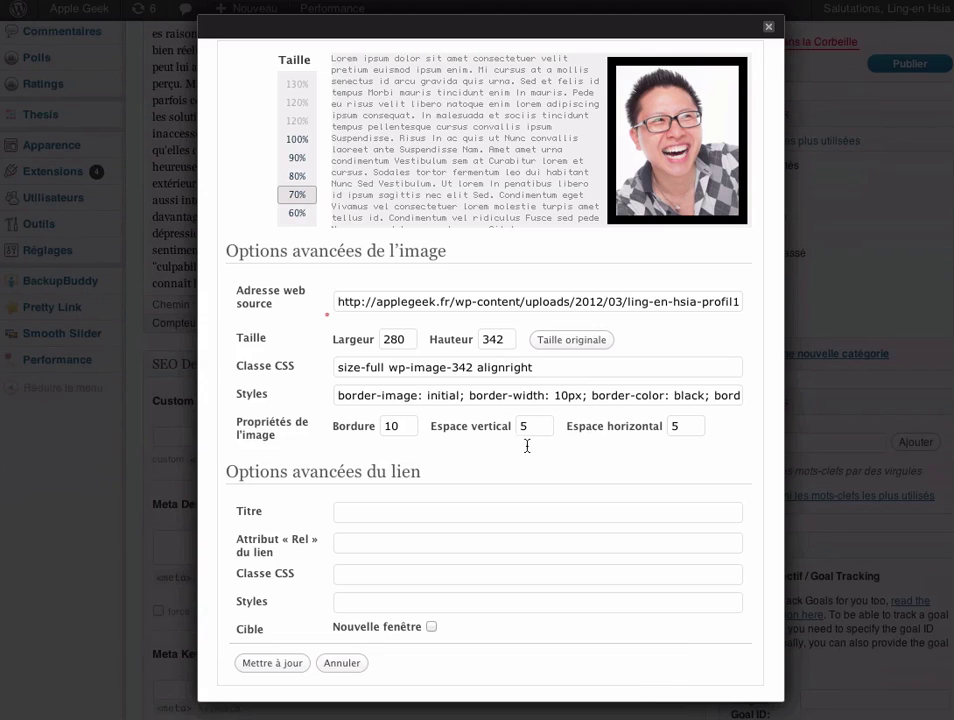
left_click(285, 661)
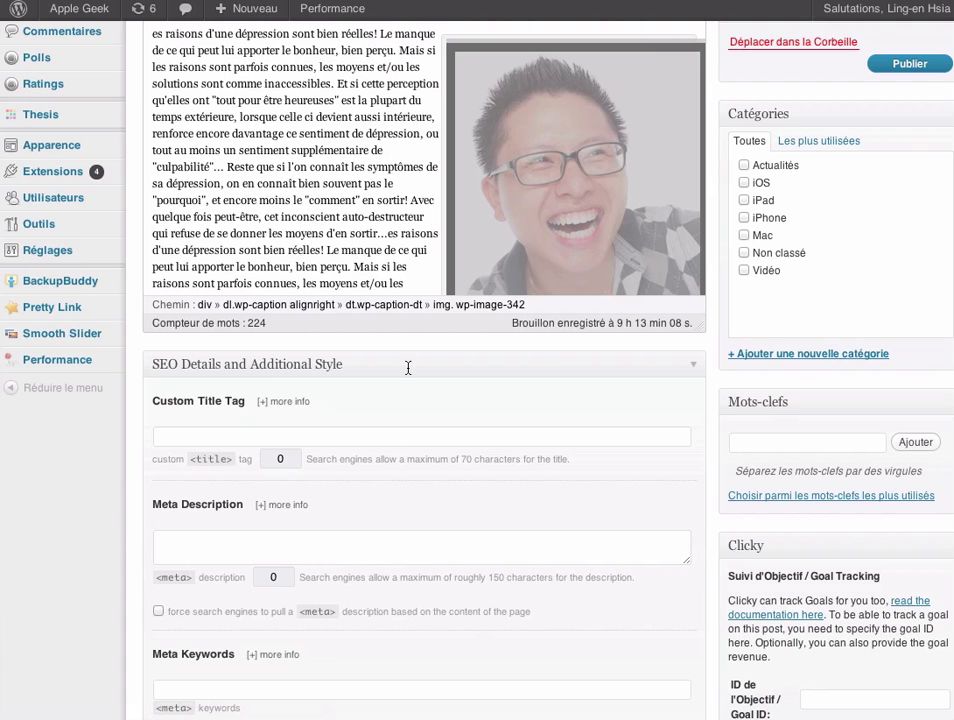
Preview the draft article and examine the portrait's border, spacing and caption on the site.
scroll(720, 200, "up", 5)
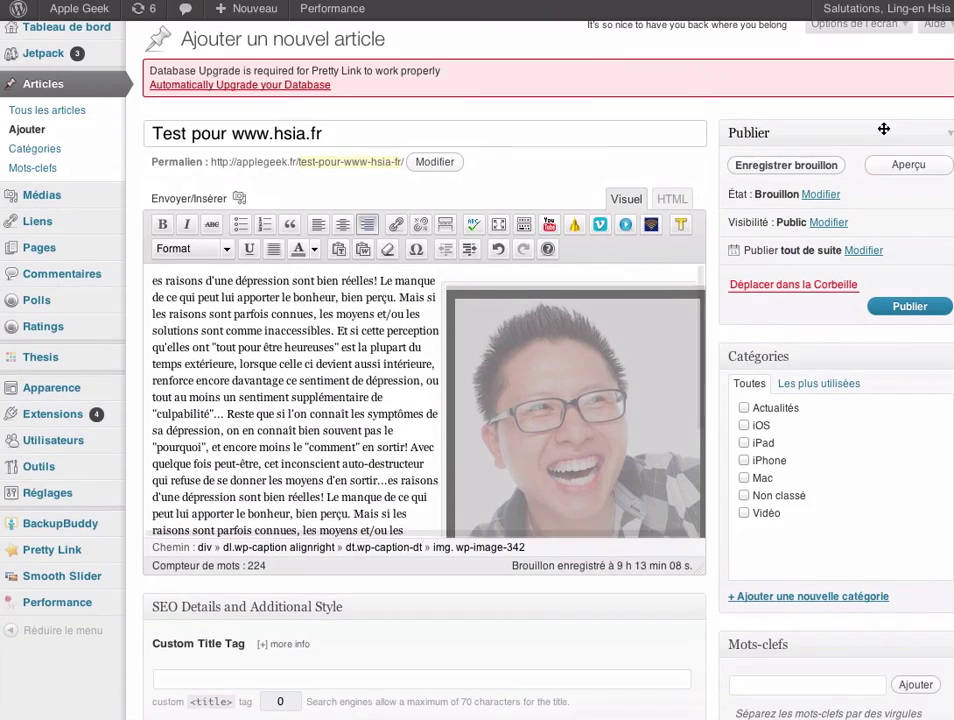
left_click(910, 166)
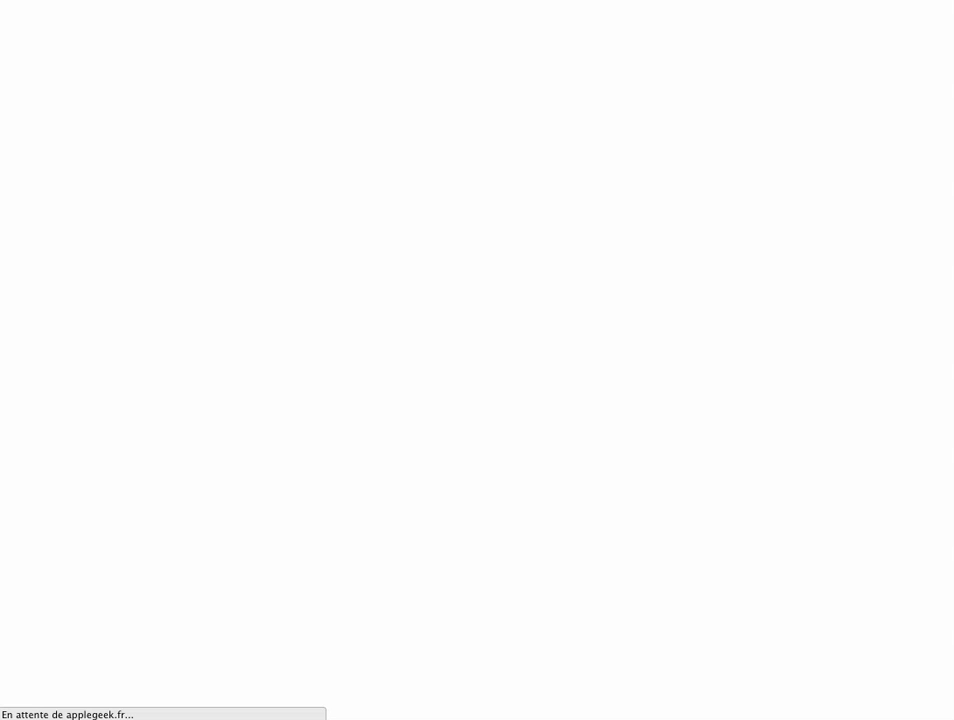
scroll(490, 195, "down", 2)
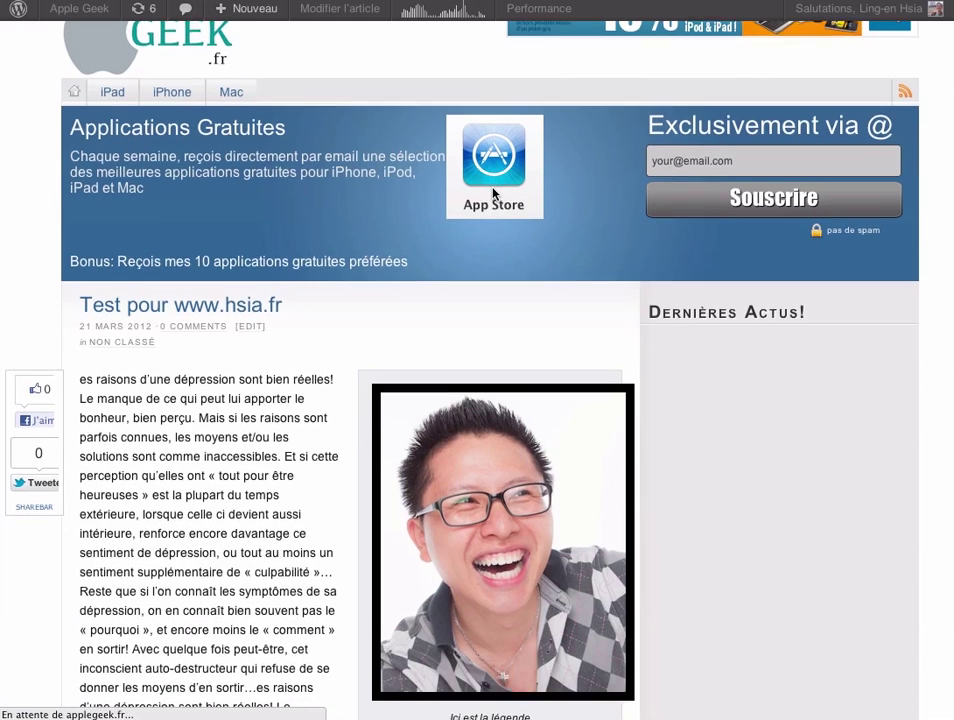
scroll(493, 193, "down", 3)
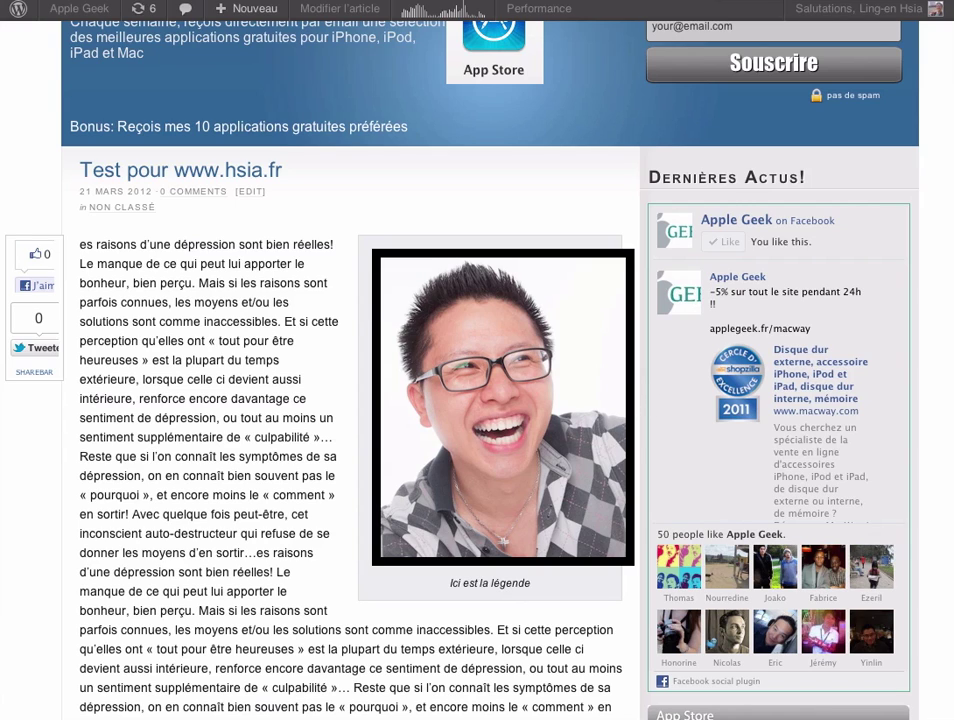
Compare the portrait's layout in the article editor with the preview page, ending back in the editor.
key("ctrl+w")
left_click(511, 330)
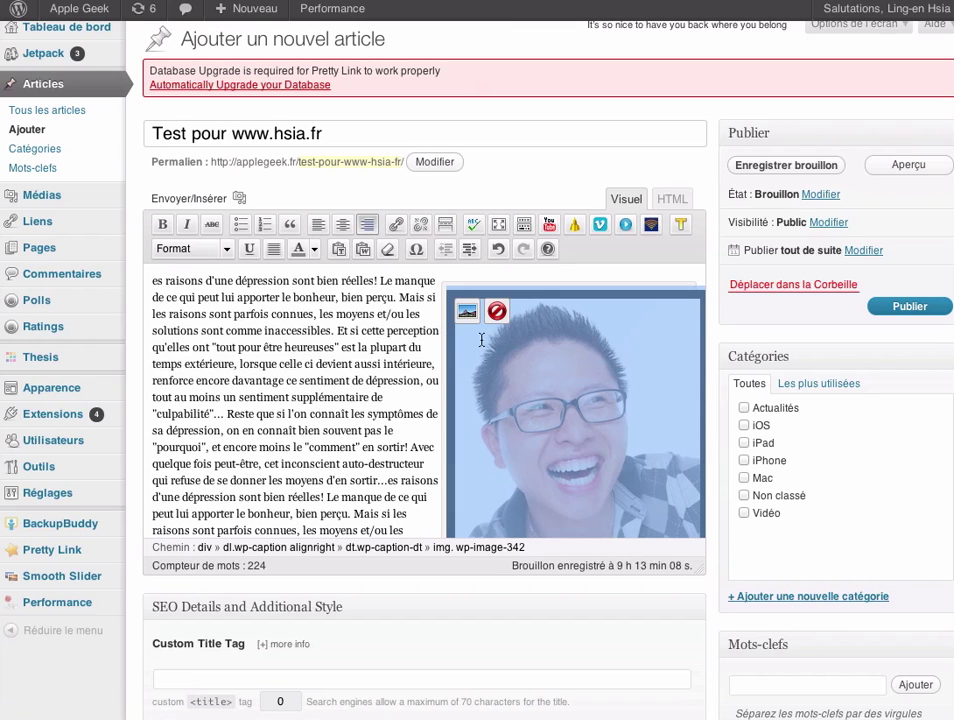
left_click(510, 377)
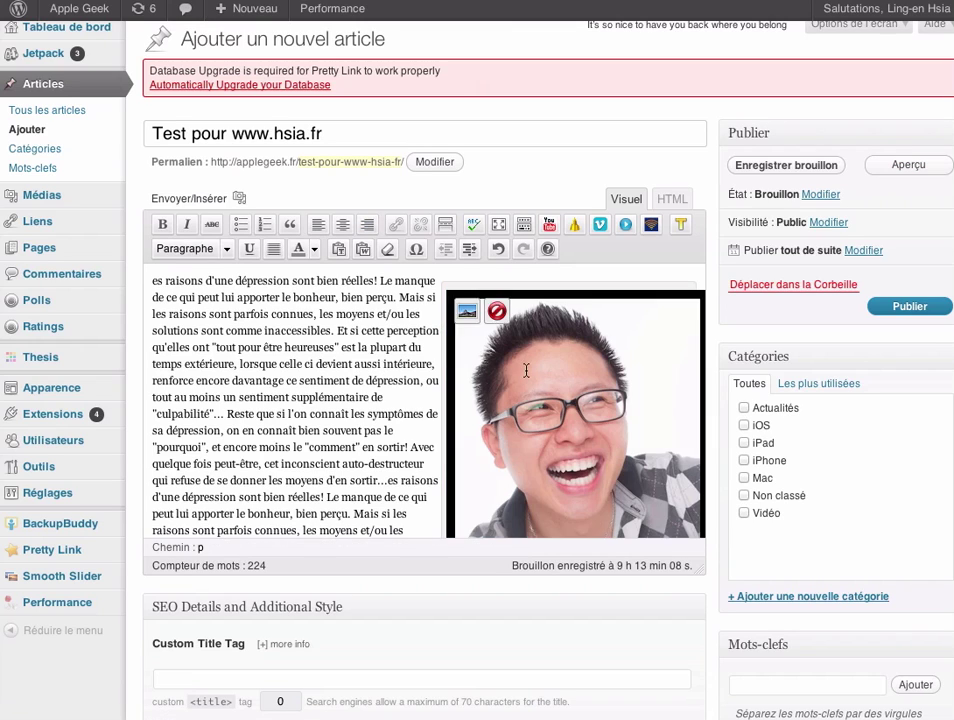
left_click(531, 370)
key("ctrl+Tab")
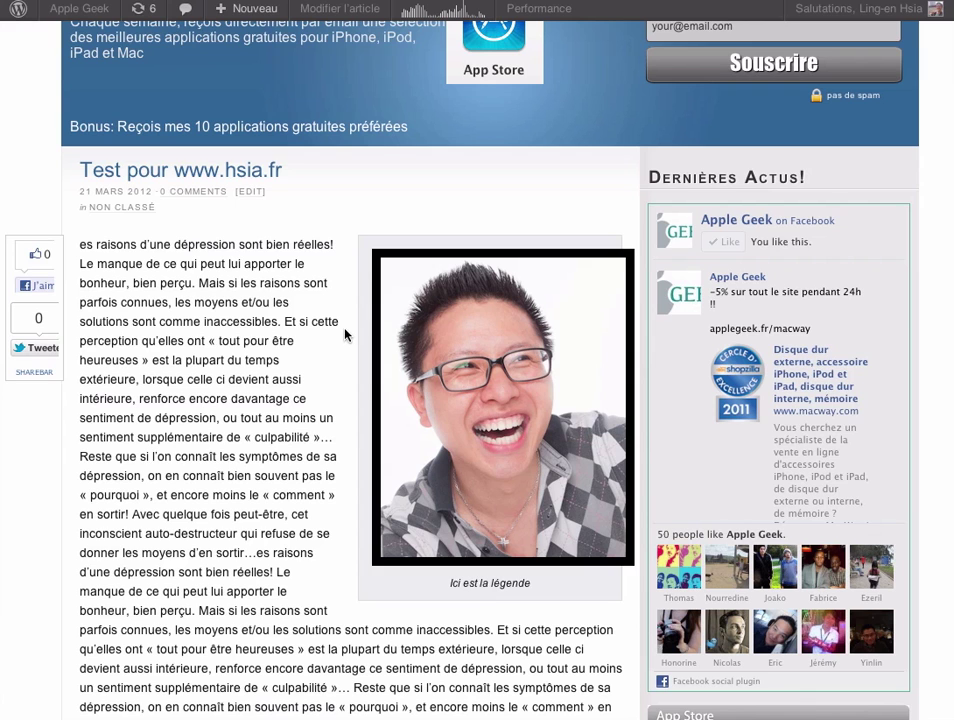
key("ctrl+shift+Tab")
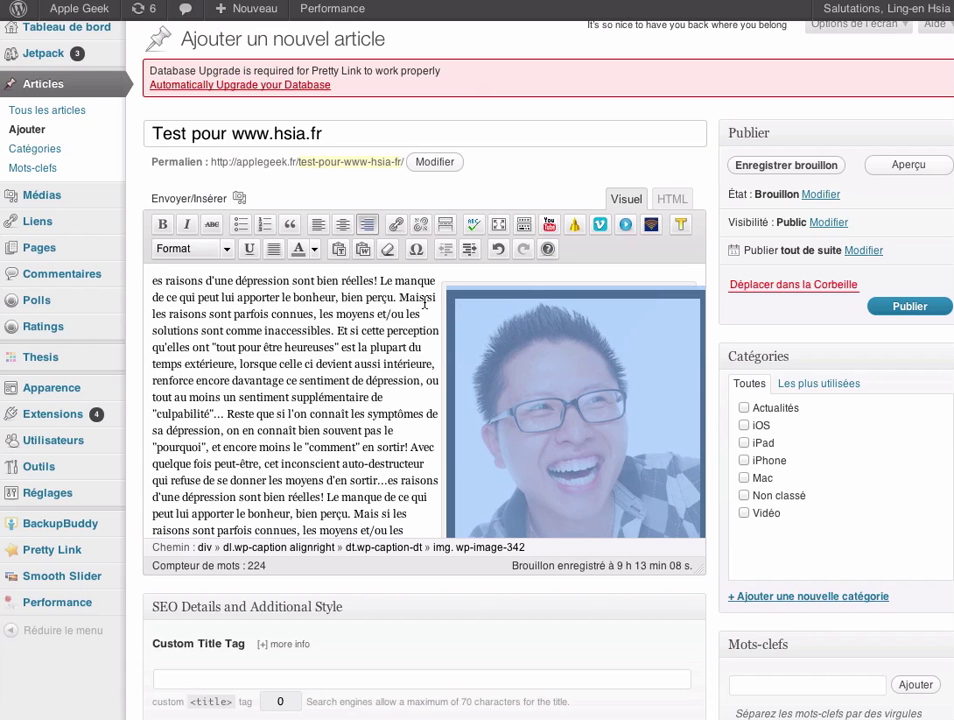
Delete all of the article's body text, keeping only the captioned portrait.
left_click(348, 306)
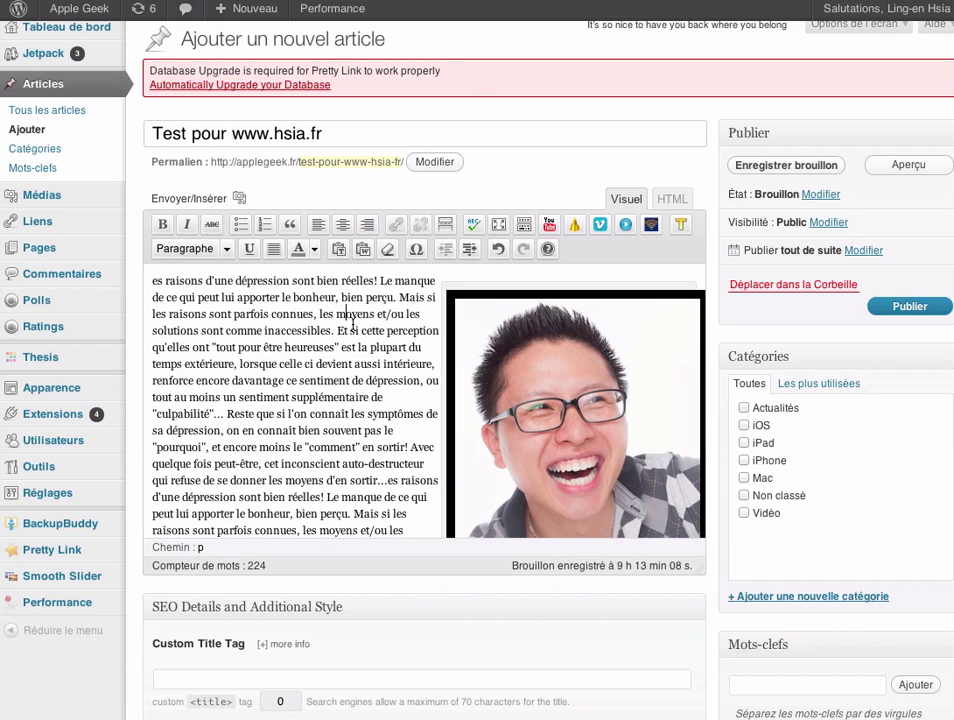
scroll(400, 420, "down", 5)
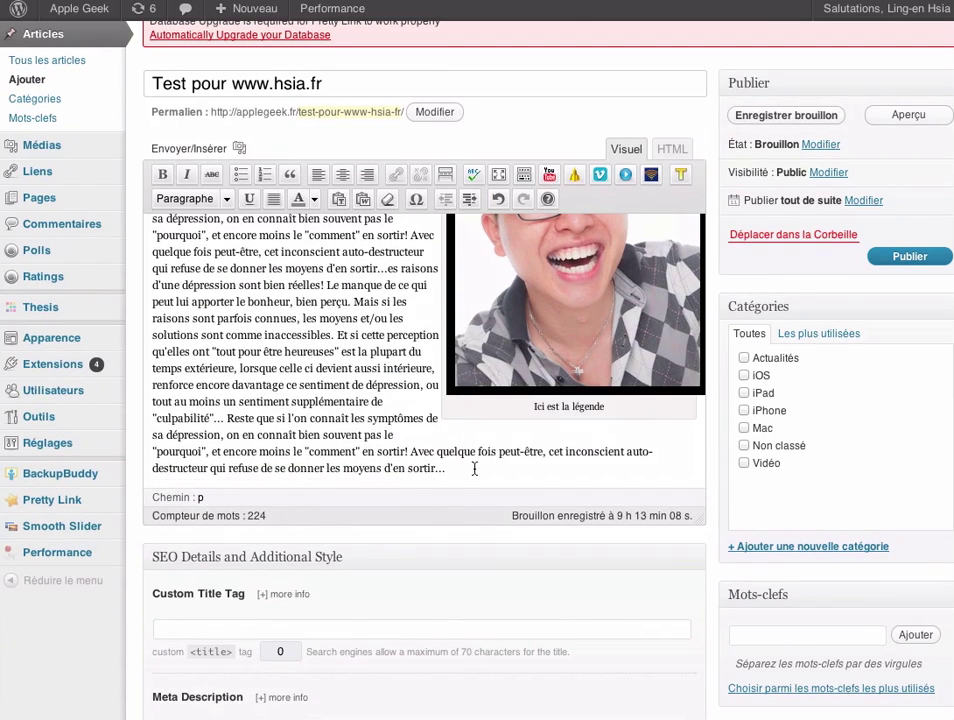
left_click_drag(473, 466, 146, 165)
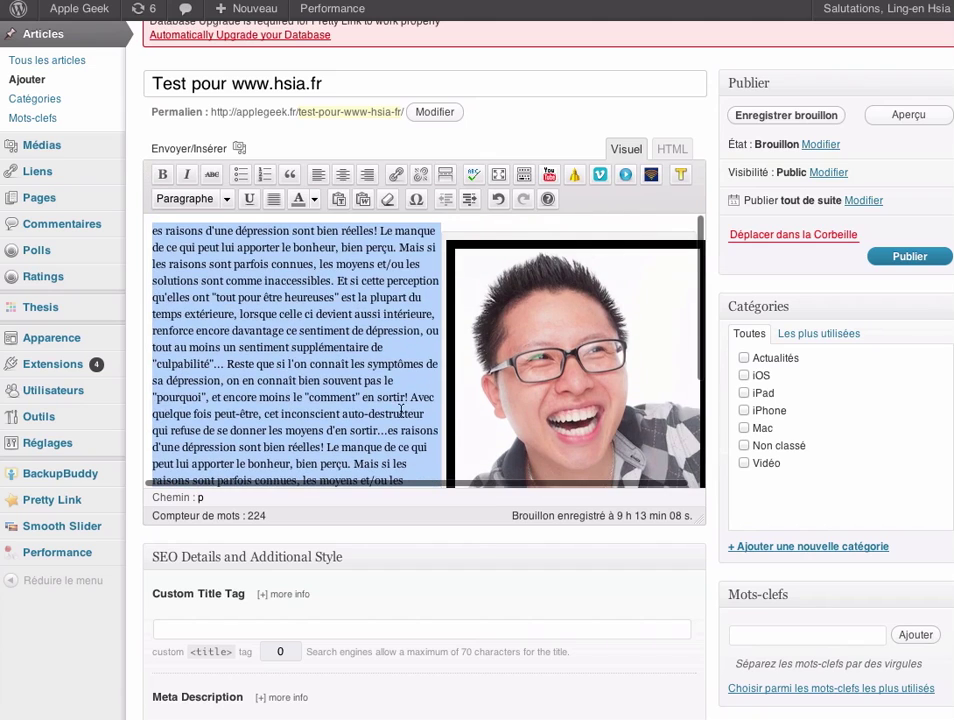
key("BackSpace")
key("BackSpace")
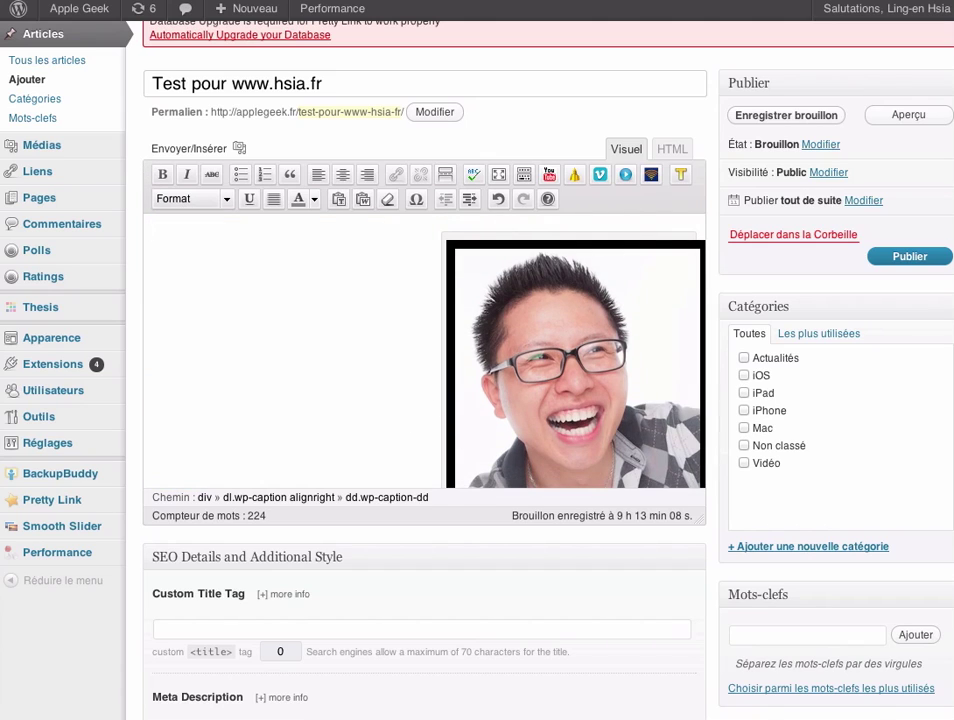
Examine the portrait's caption and image code in HTML view and return to the visual view.
left_click(377, 362)
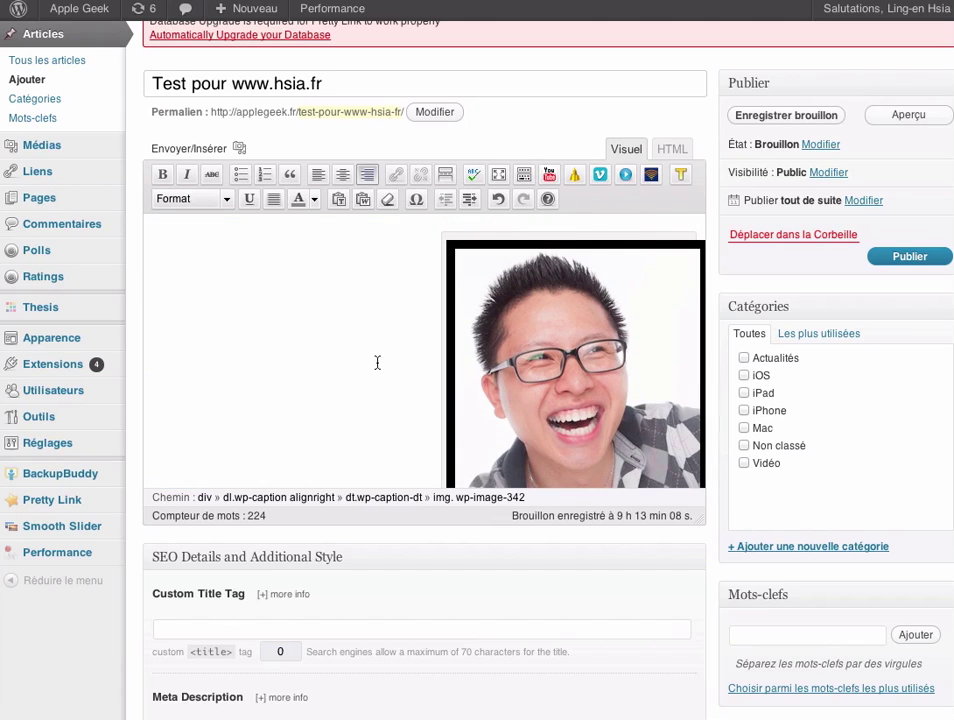
left_click(669, 161)
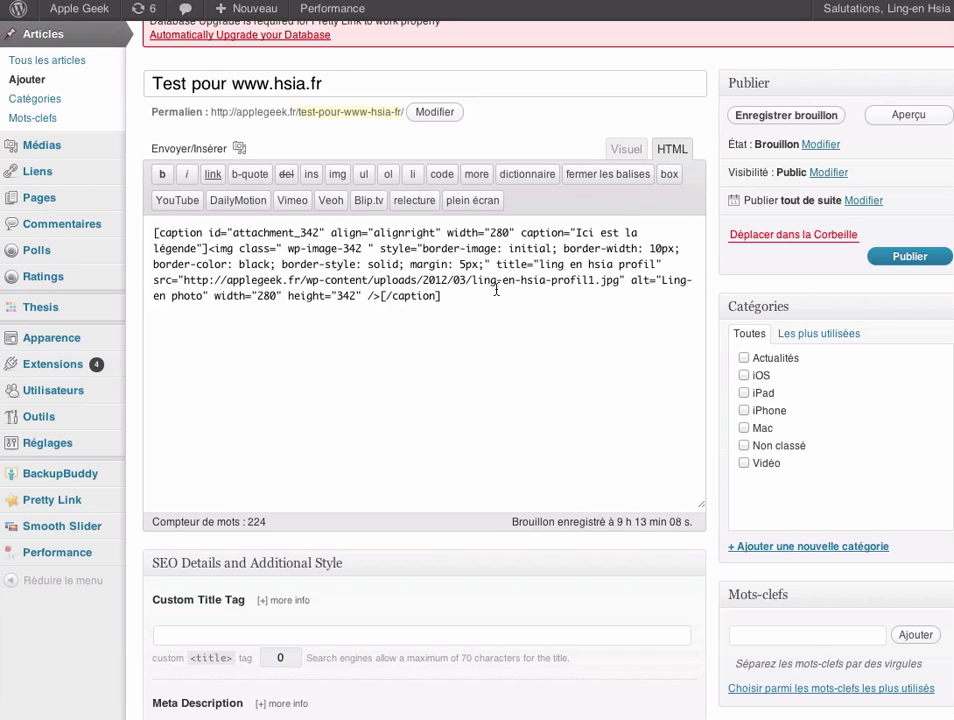
left_click(630, 149)
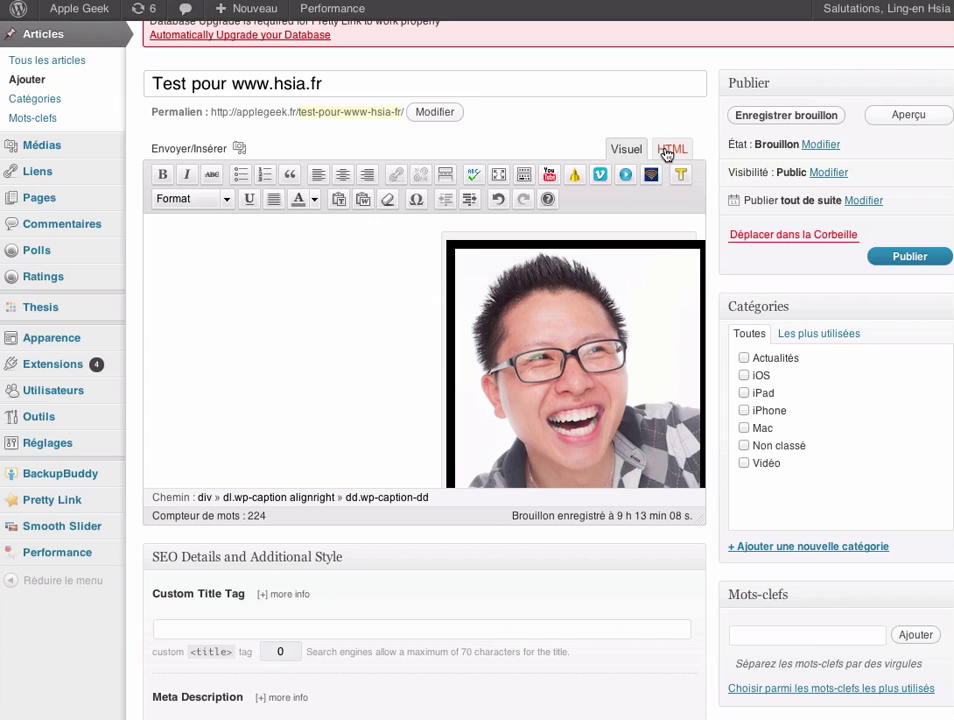
Edit the portrait's settings to change its alignment to none (Aucun) and update the image.
left_click(463, 267)
left_click(463, 262)
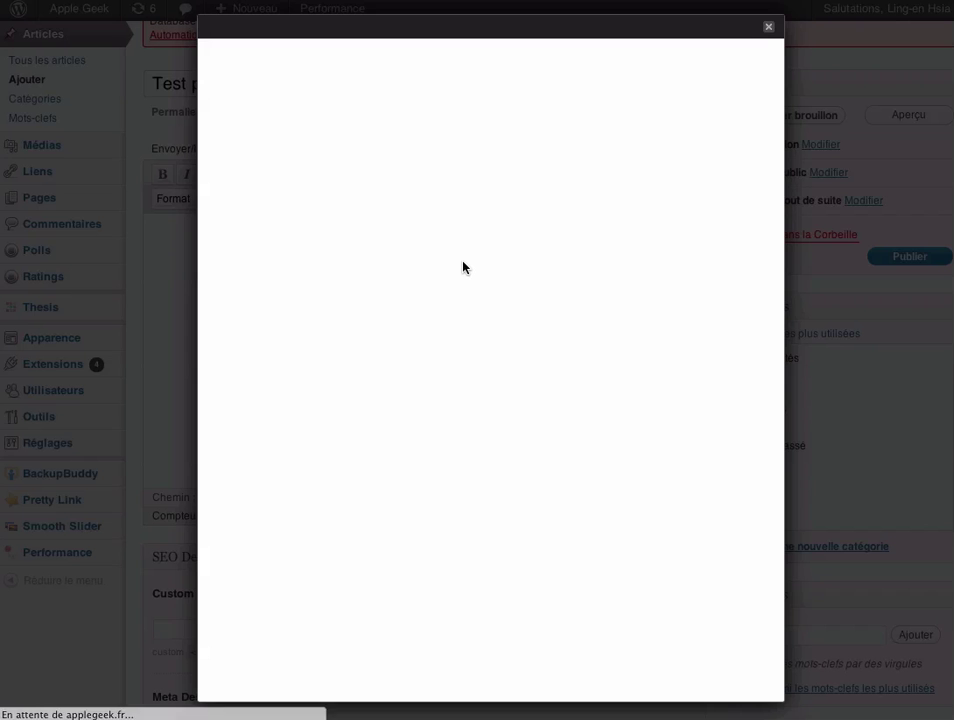
left_click(375, 283)
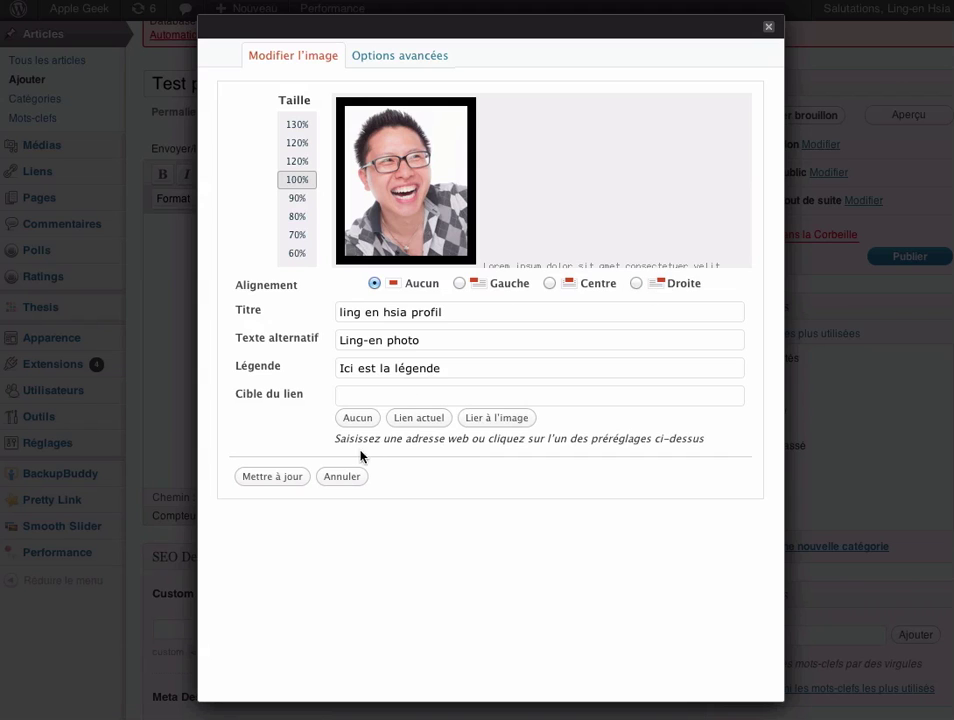
left_click(276, 479)
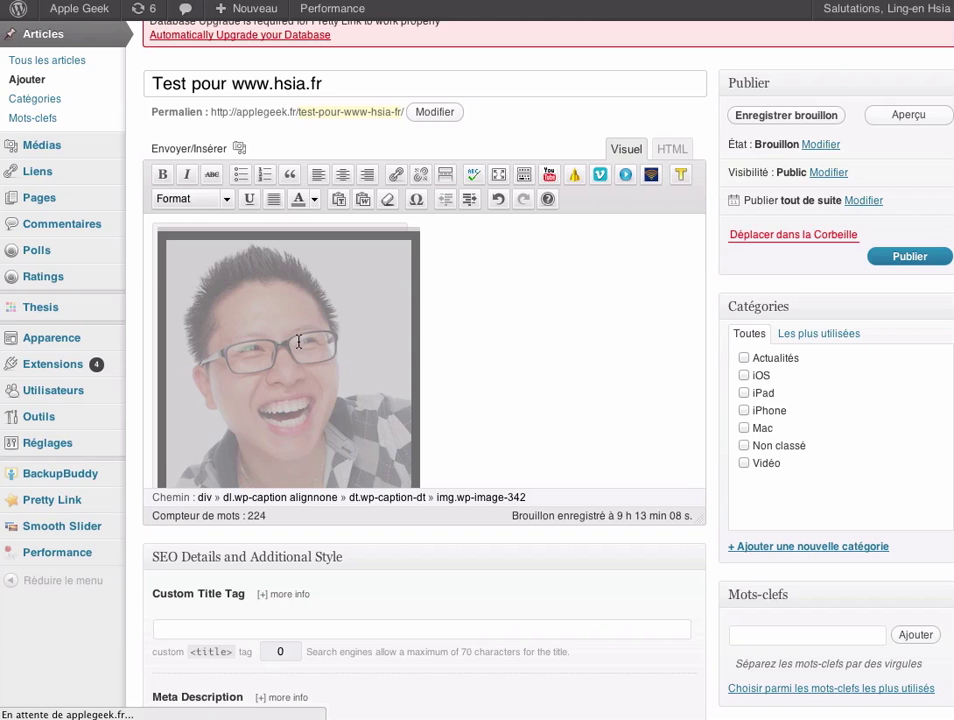
Try to add a text line directly above the portrait, entering "f".
left_click(325, 288)
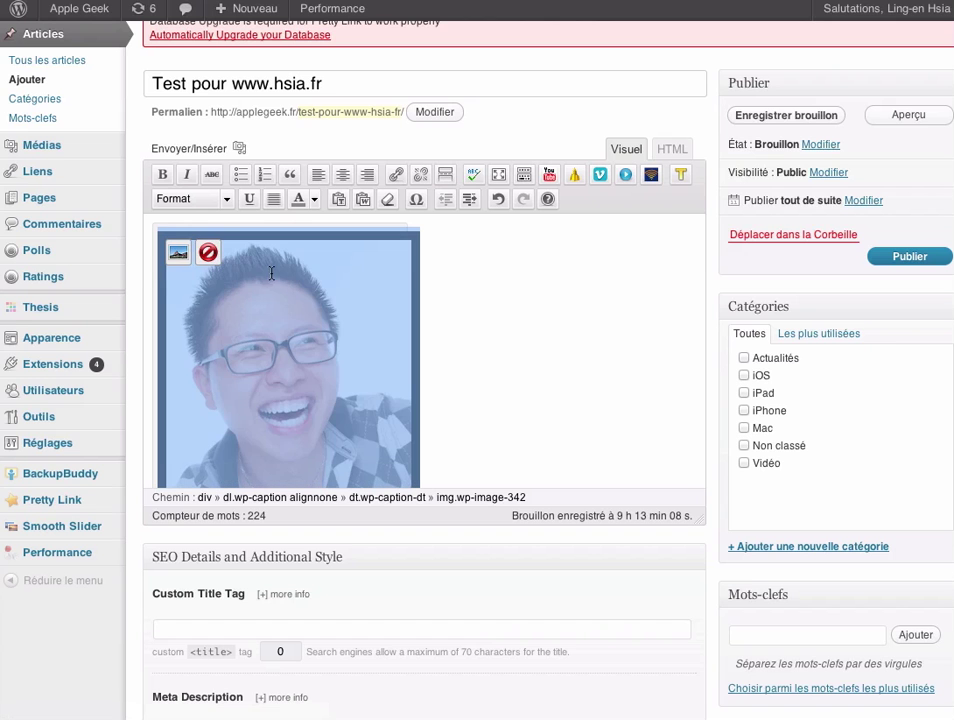
left_click(167, 222)
left_click(157, 226)
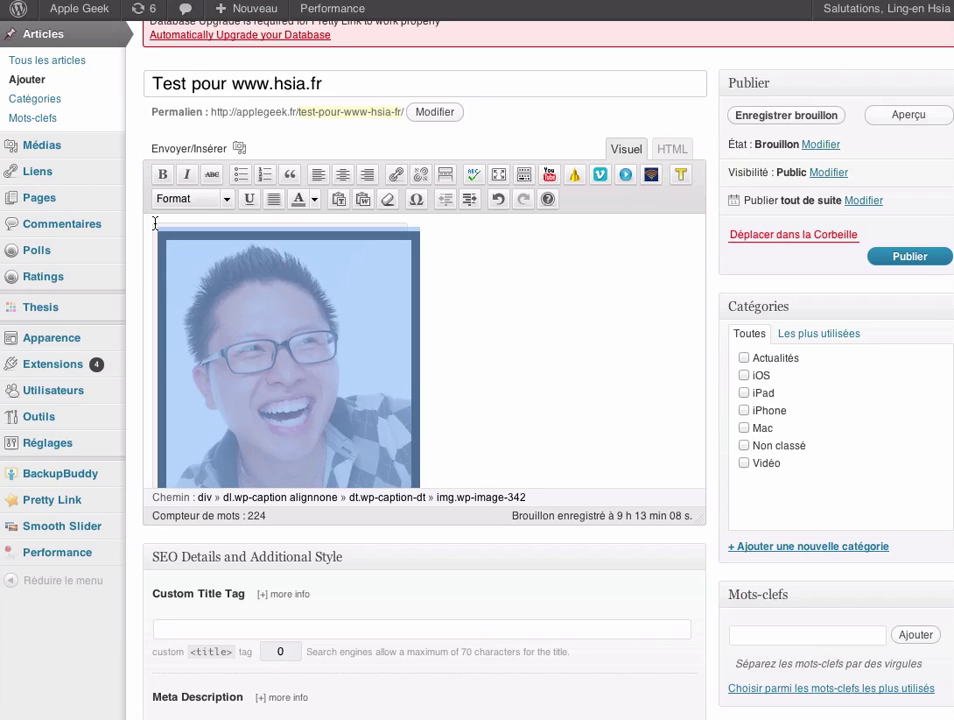
left_click(160, 229)
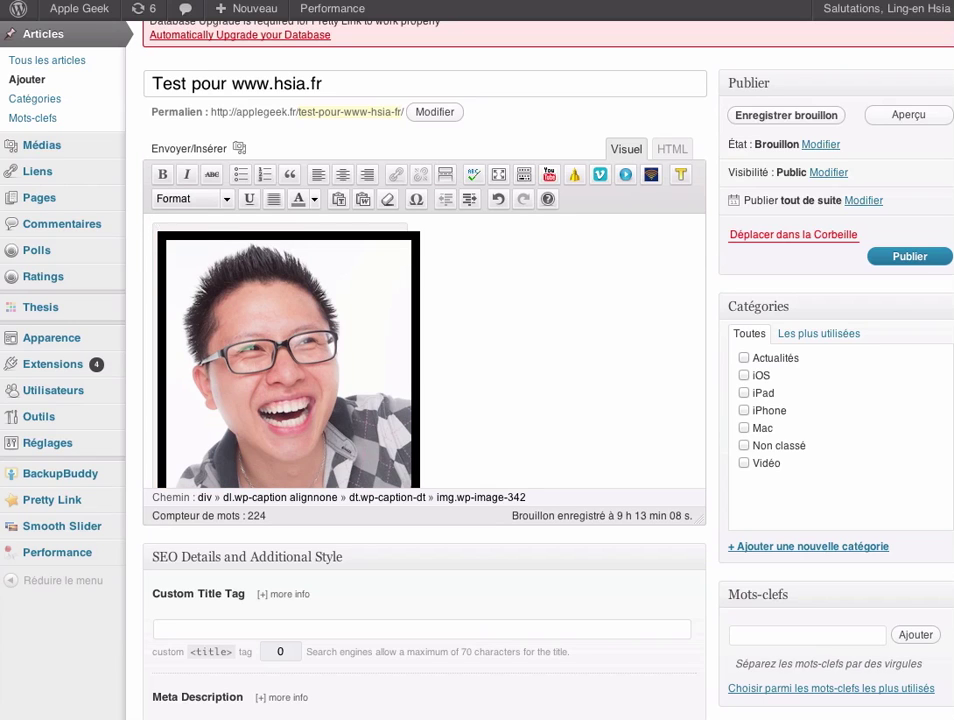
key("Return")
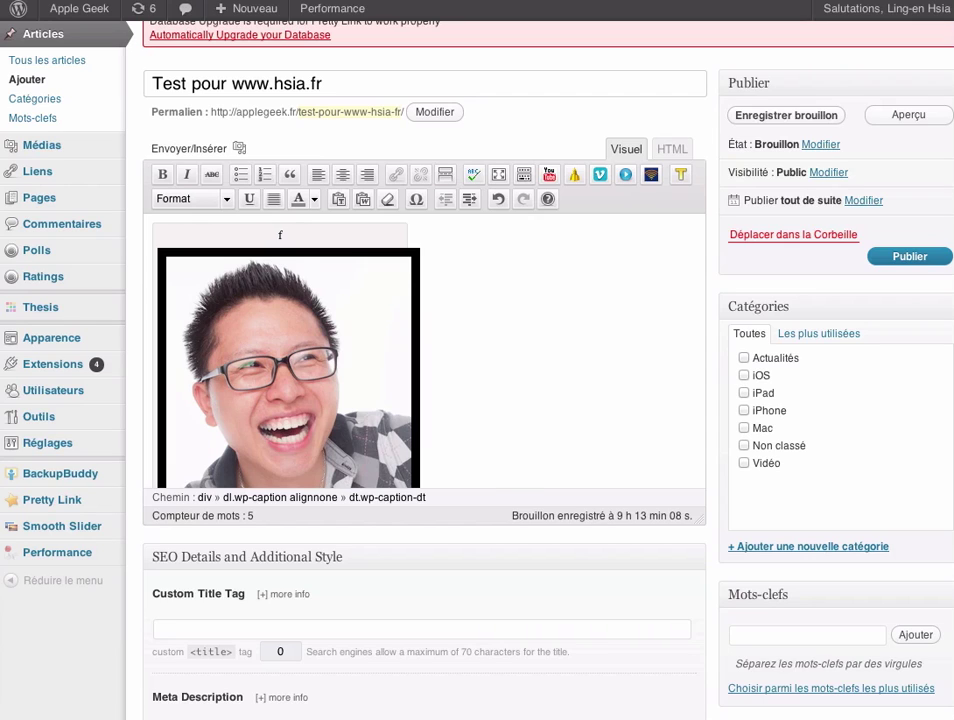
Remove the stray "f" line above the portrait, undoing and redoing the deletion.
key("BackSpace")
key("BackSpace")
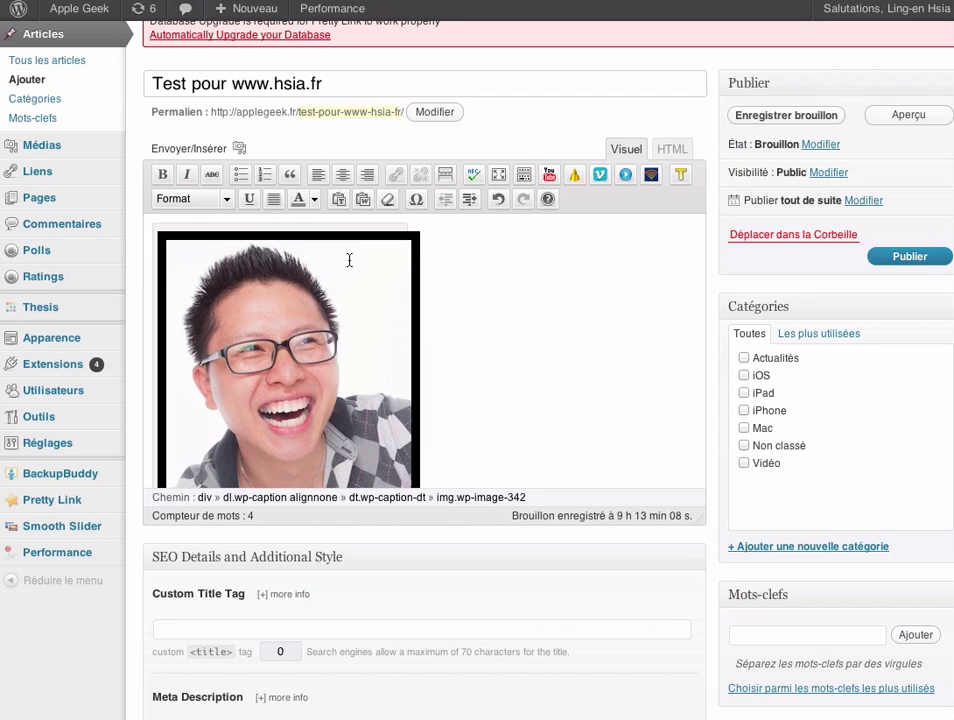
left_click(497, 199)
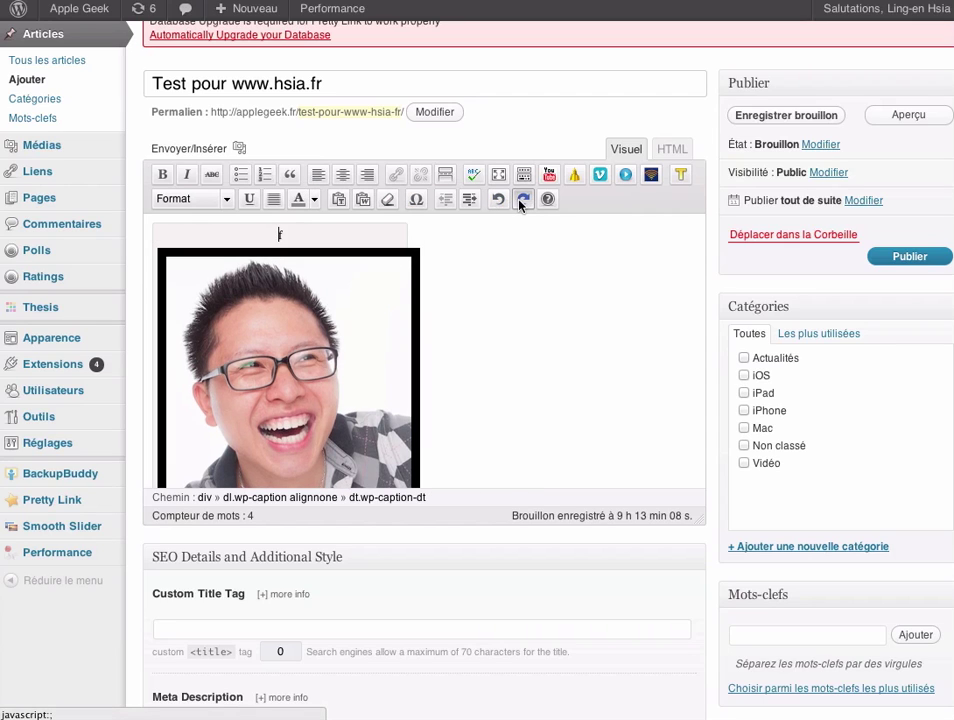
left_click(521, 200)
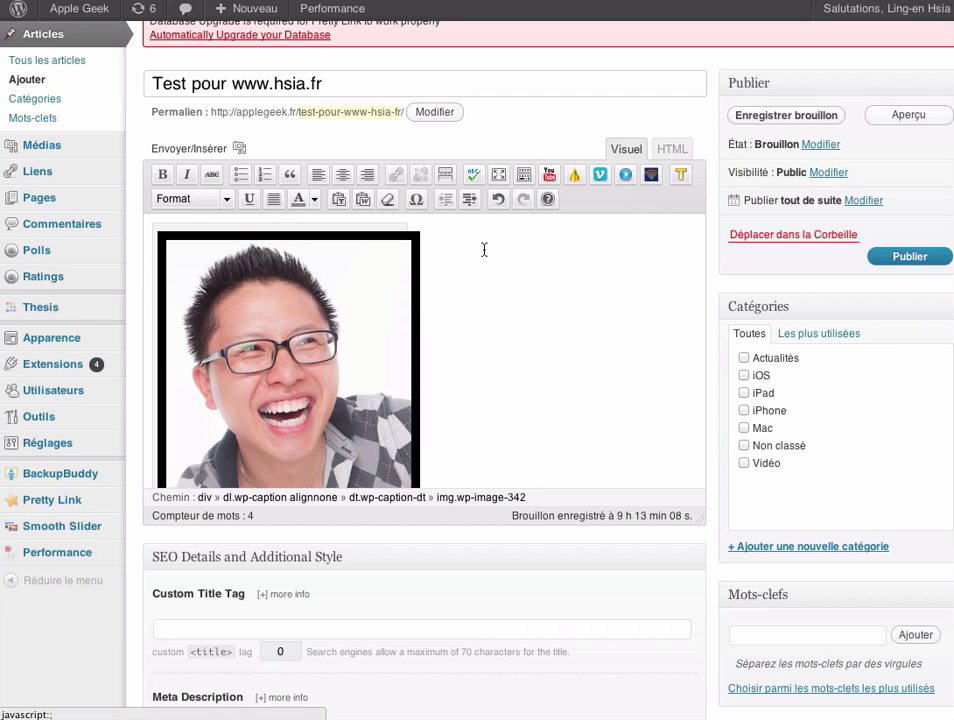
Insert the line "Le texte ici" before the portrait's caption shortcode in the article's HTML code.
left_click(668, 152)
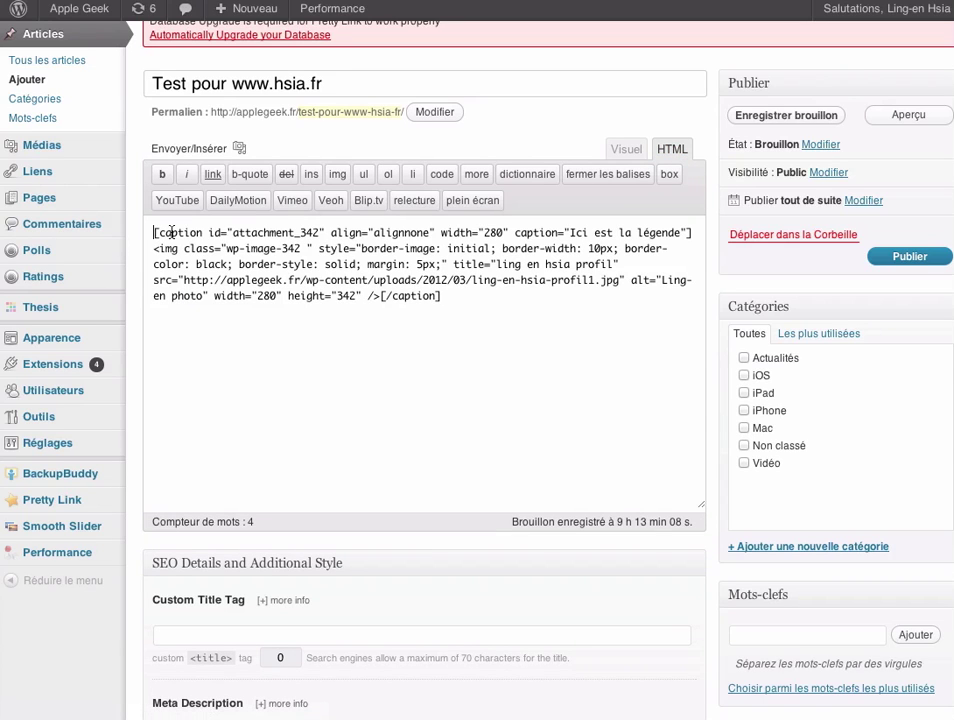
type("Le texte ici")
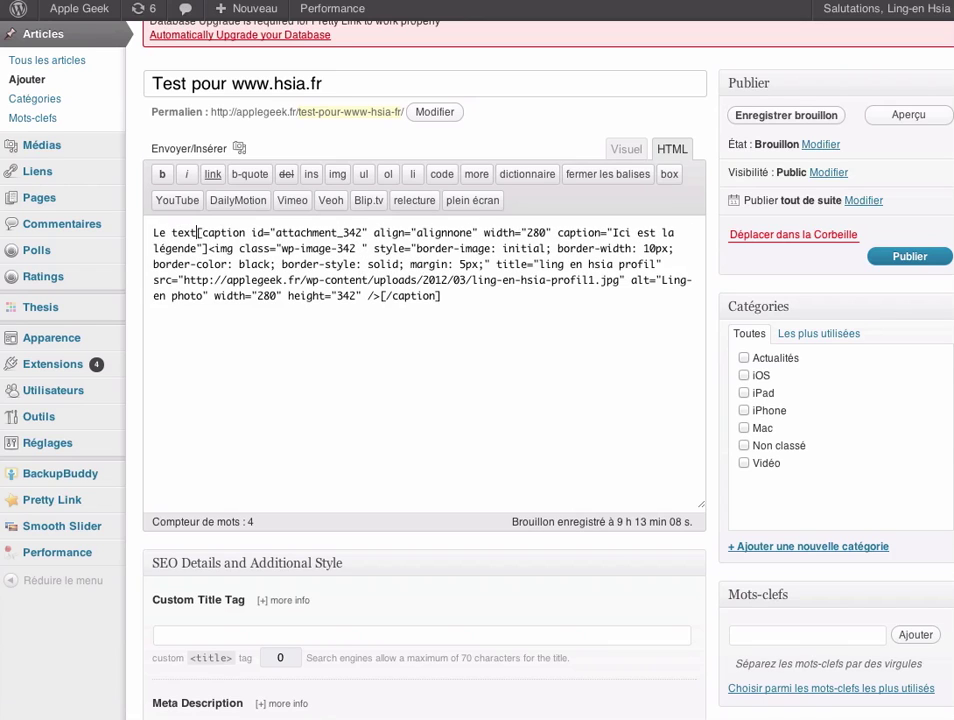
key("Return")
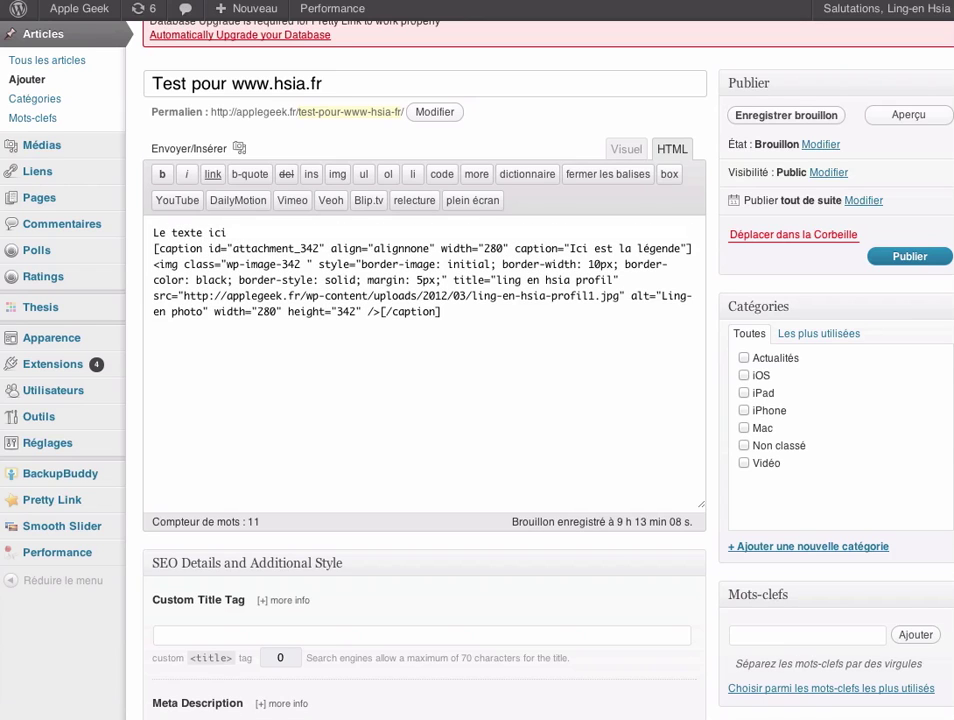
Return to the visual view, check the portrait and its caption, and place the cursor in the text line above the image.
left_click(621, 151)
scroll(507, 309, "down", 3)
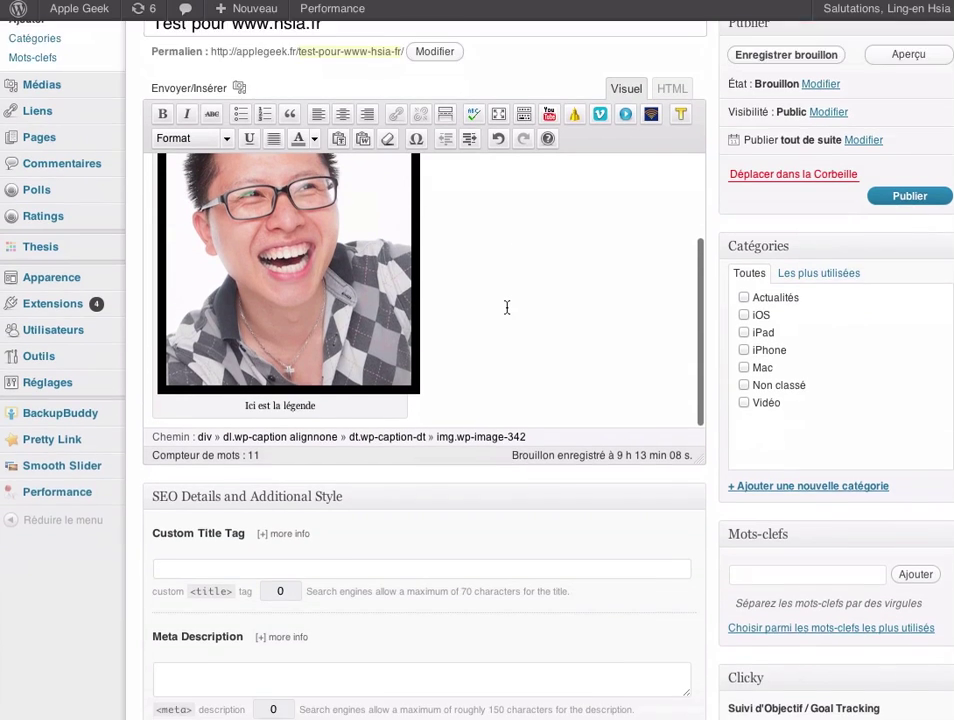
scroll(507, 307, "up", 5)
left_click(225, 161)
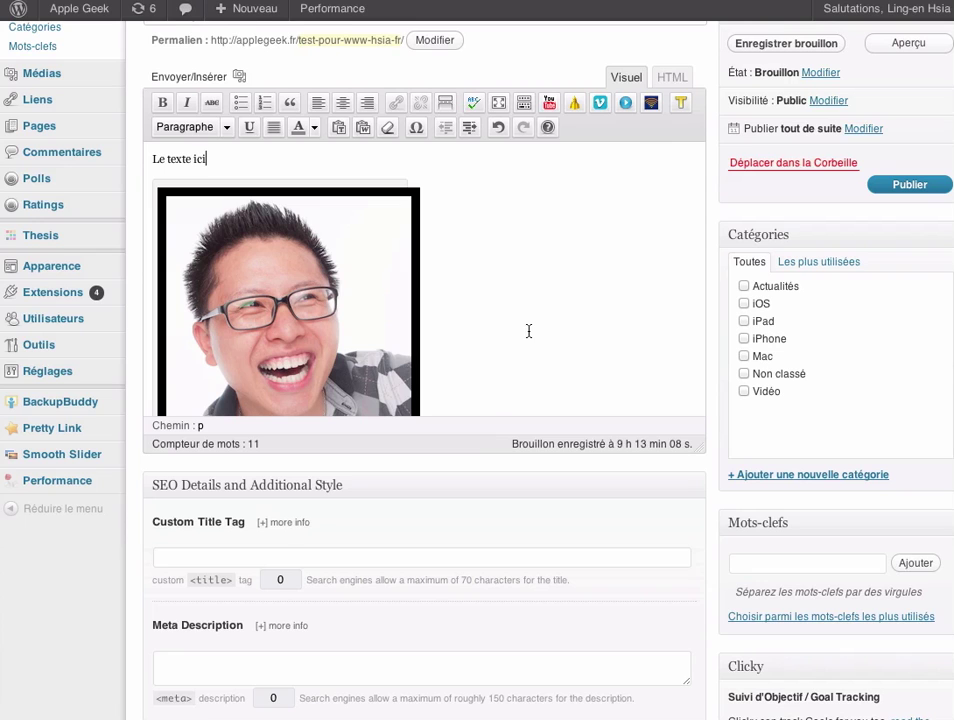
scroll(529, 331, "up", 3)
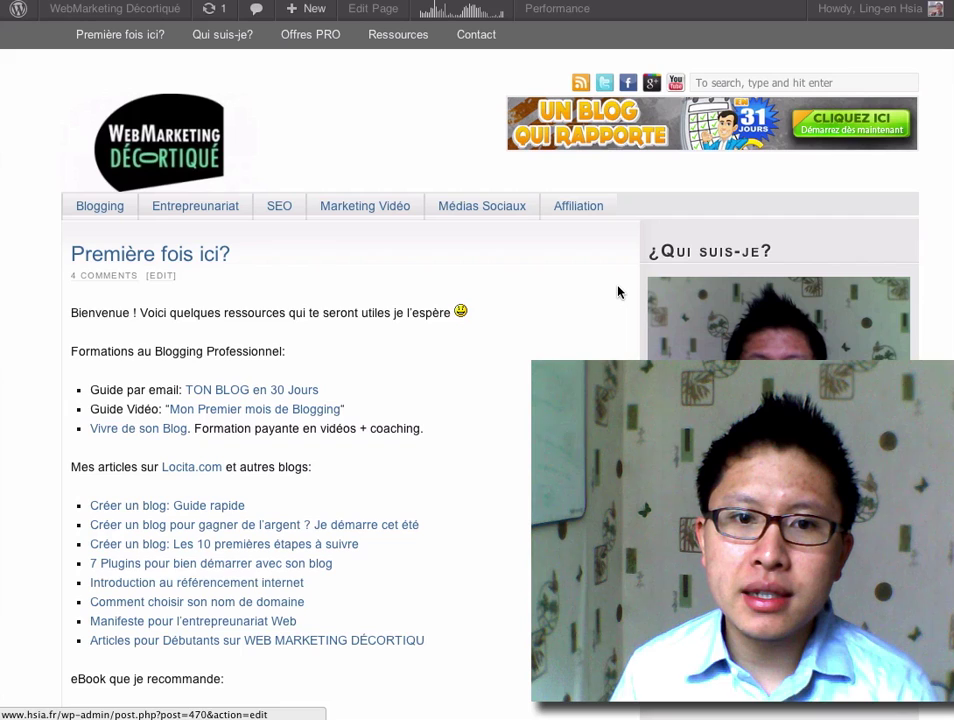
scroll(618, 291, "down", 5)
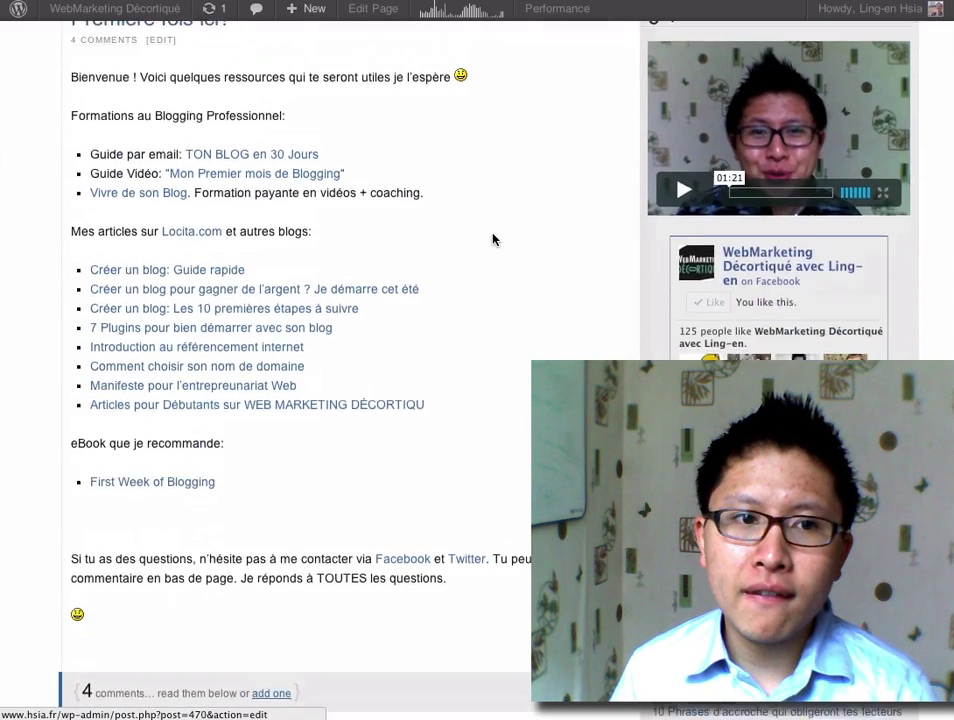
scroll(400, 255, "up", 5)
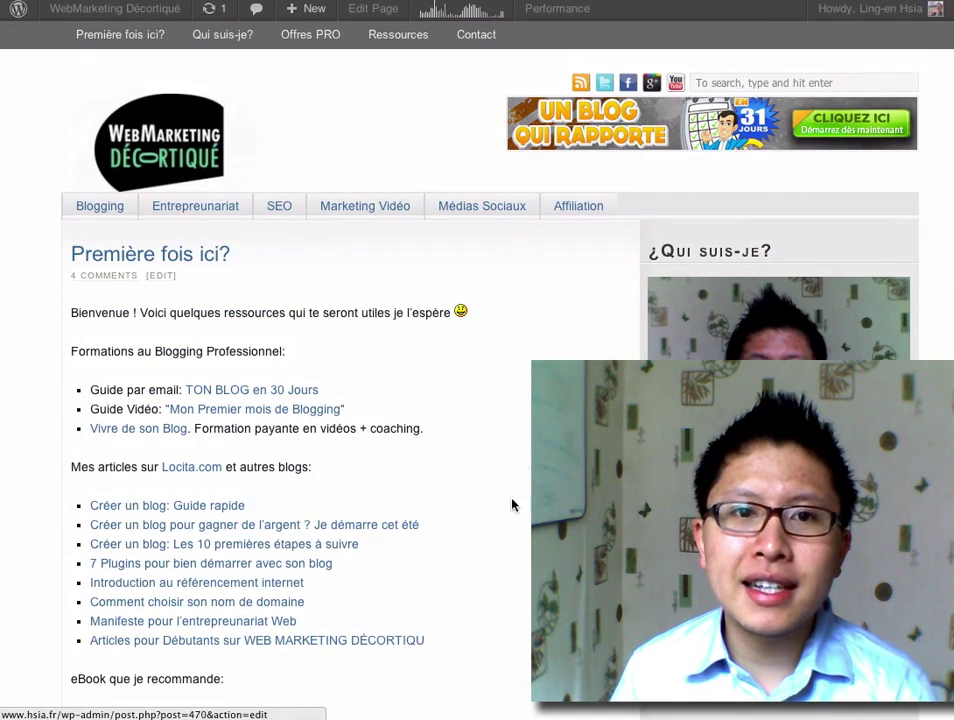